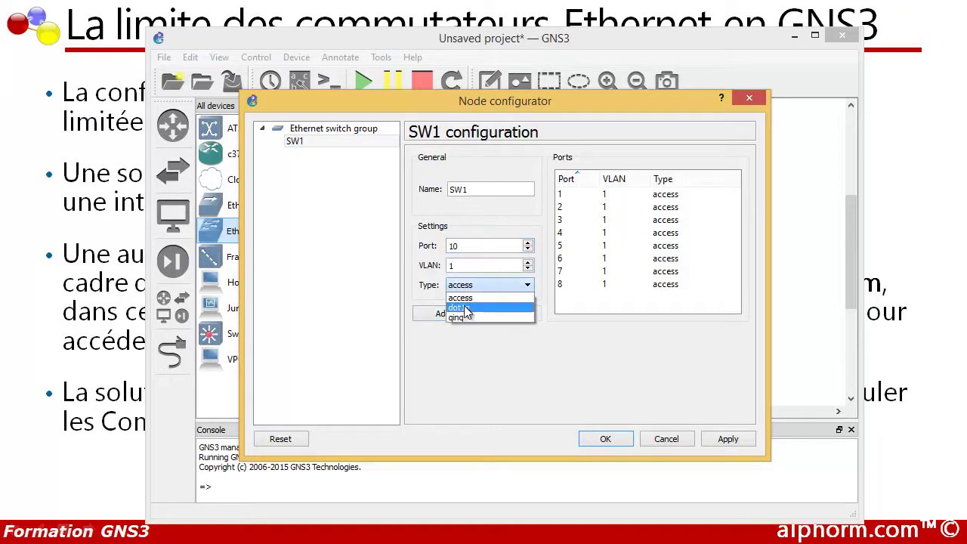
Add ports 10 and 11 to SW1 as dot1q ports in VLAN 1 and save its configuration
{"action": "left_click", "coordinate": [462, 308]}
{"action": "left_click", "coordinate": [435, 314]}
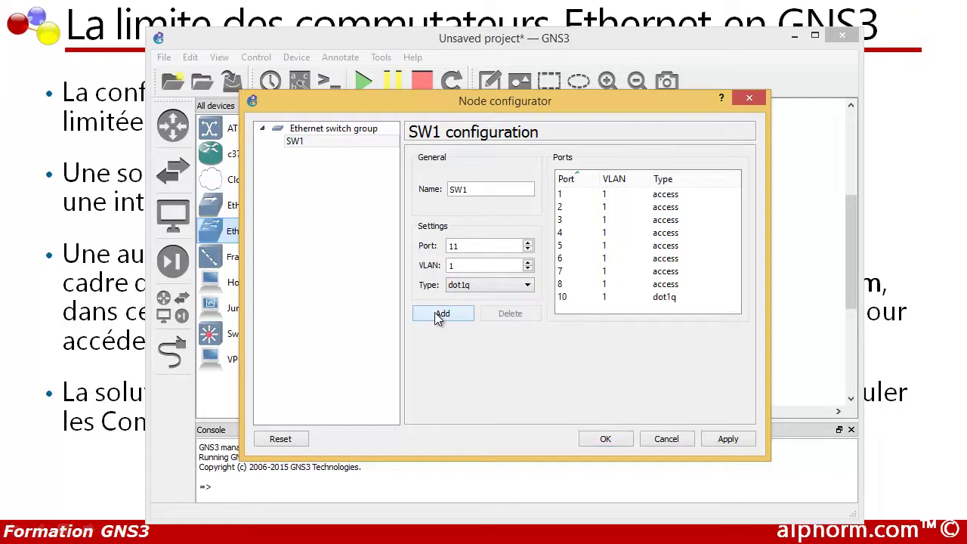
{"action": "left_click", "coordinate": [435, 314]}
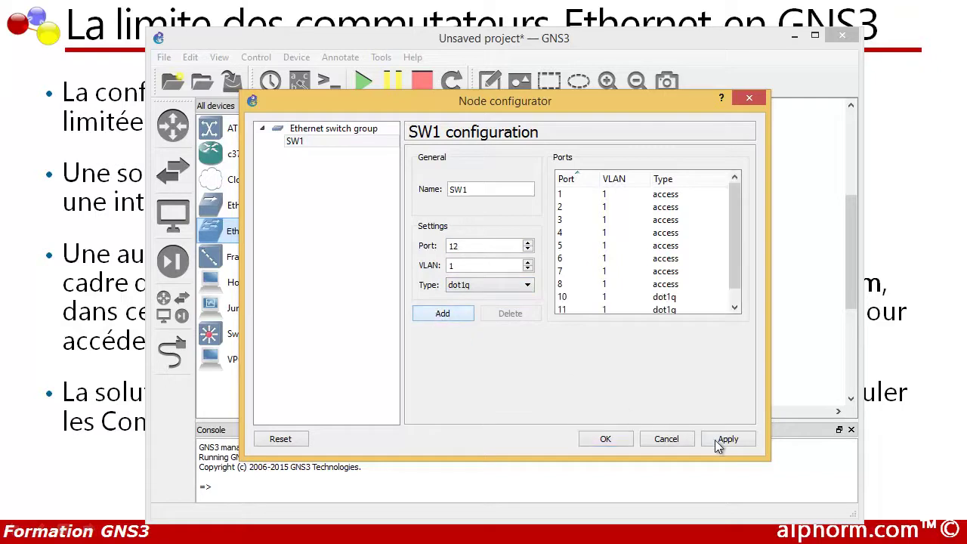
{"action": "left_click", "coordinate": [605, 438]}
Configure SW2 with two additional dot1q ports, 10 and 11, in VLAN 1
{"action": "right_click", "coordinate": [452, 266]}
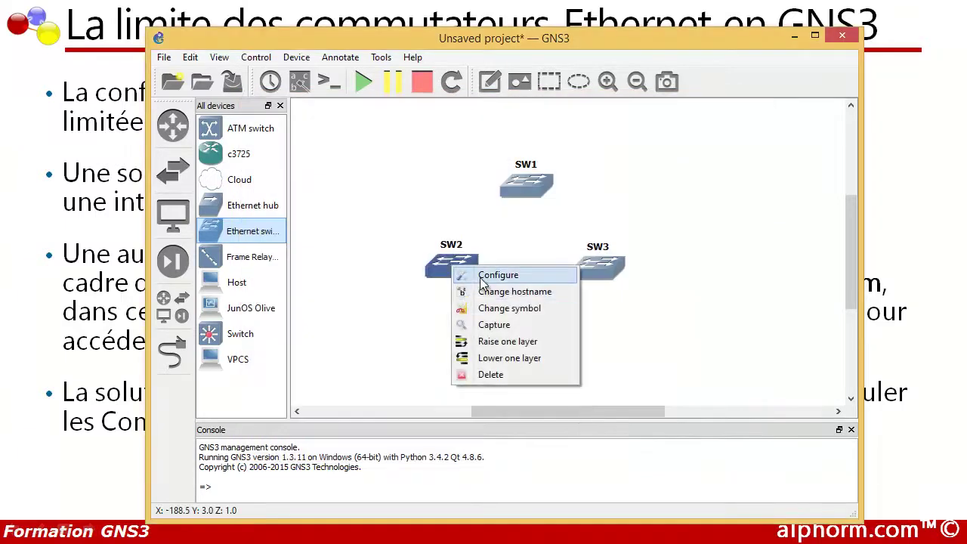
{"action": "left_click", "coordinate": [461, 276]}
{"action": "left_click", "coordinate": [319, 140]}
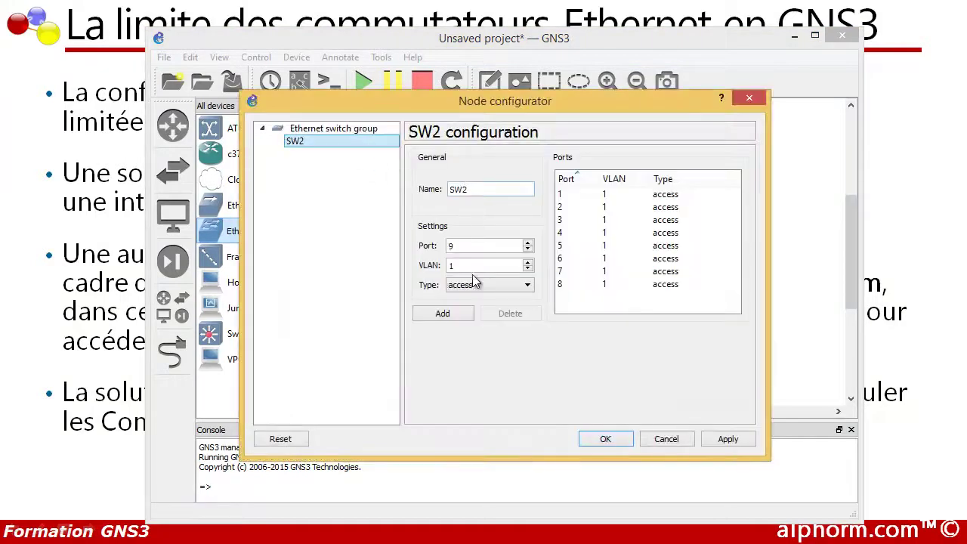
{"action": "left_click", "coordinate": [528, 243]}
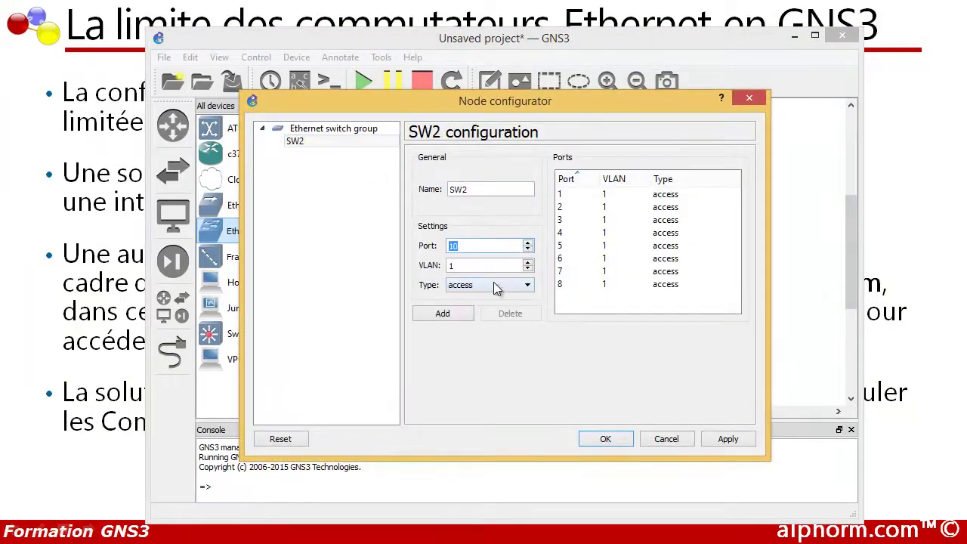
{"action": "left_click", "coordinate": [501, 285]}
{"action": "left_click", "coordinate": [484, 308]}
{"action": "left_click", "coordinate": [442, 314]}
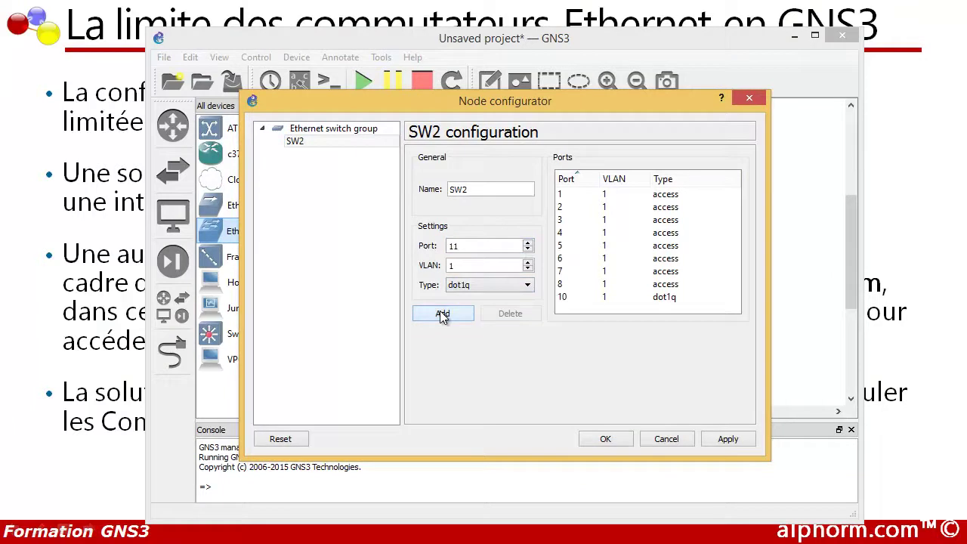
{"action": "left_click", "coordinate": [441, 313]}
{"action": "left_click", "coordinate": [606, 439]}
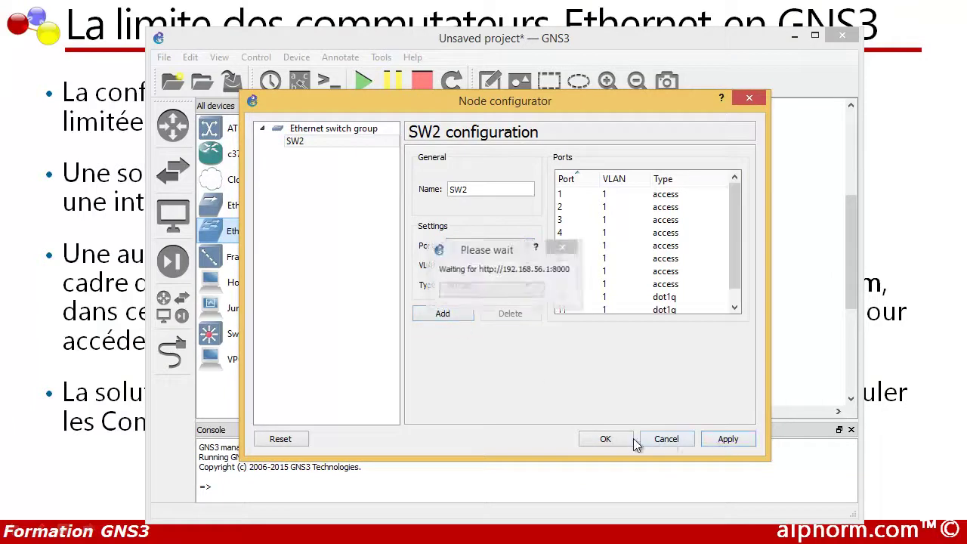
Configure SW3 with two additional dot1q ports, 10 and 11, in VLAN 1
{"action": "right_click", "coordinate": [595, 279]}
{"action": "left_click", "coordinate": [641, 289]}
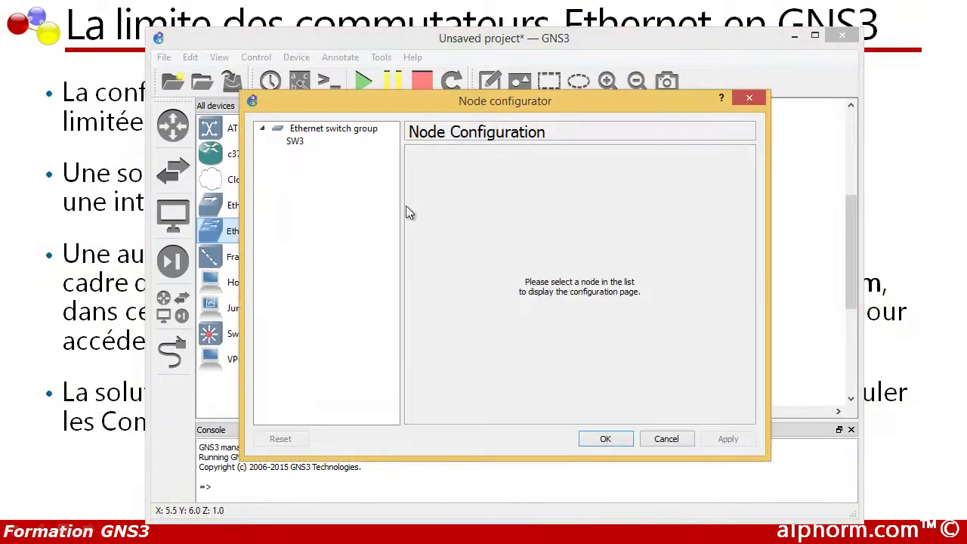
{"action": "left_click", "coordinate": [323, 143]}
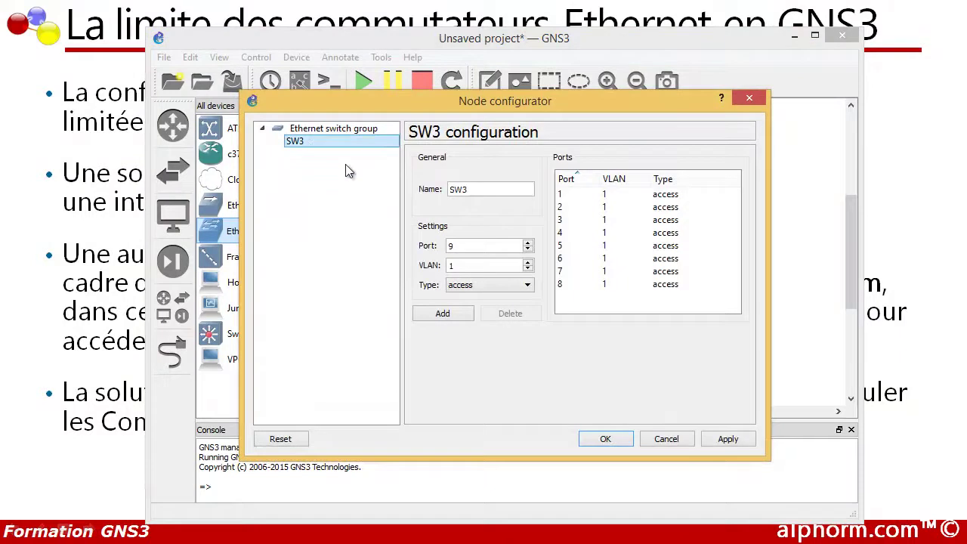
{"action": "left_click", "coordinate": [528, 242]}
{"action": "left_click", "coordinate": [472, 285]}
{"action": "left_click", "coordinate": [463, 304]}
{"action": "left_click", "coordinate": [444, 313]}
{"action": "left_click", "coordinate": [442, 315]}
{"action": "left_click", "coordinate": [628, 442]}
Link port 10 of SW1 to port 10 of SW2
{"action": "left_click", "coordinate": [173, 352]}
{"action": "left_click", "coordinate": [507, 184]}
{"action": "left_click", "coordinate": [538, 309]}
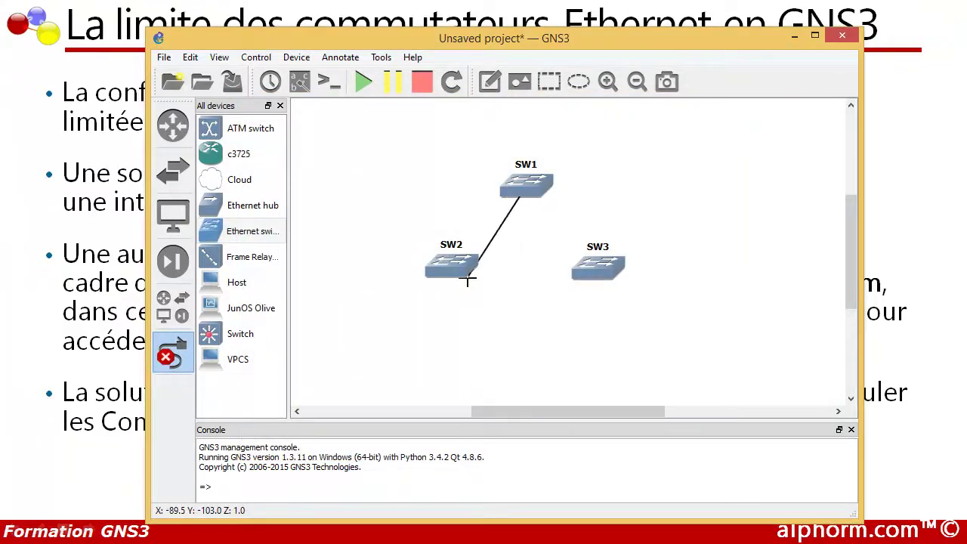
{"action": "left_click", "coordinate": [462, 270]}
{"action": "left_click", "coordinate": [487, 409]}
Try to start another link from port 10 of SW2
{"action": "left_click", "coordinate": [454, 275]}
{"action": "left_click", "coordinate": [474, 431]}
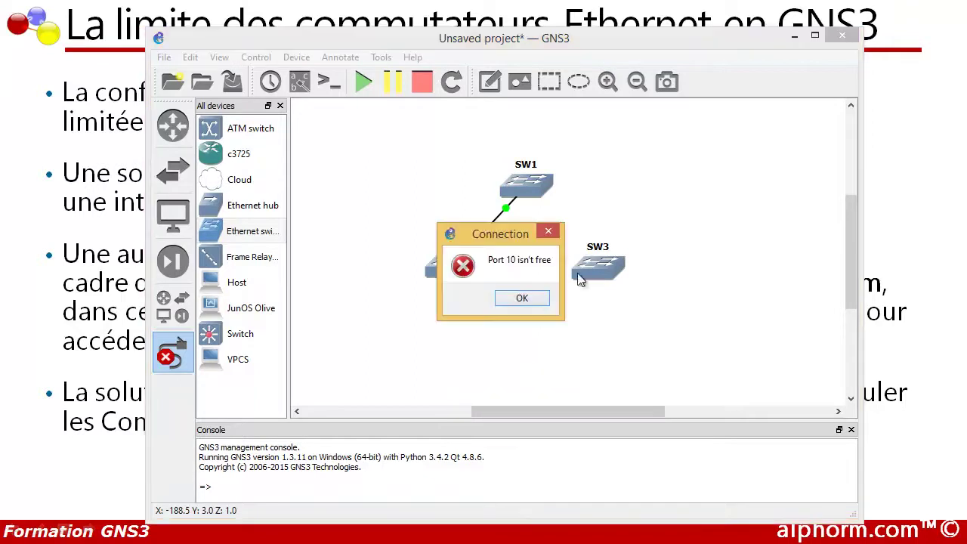
{"action": "left_click", "coordinate": [516, 297]}
Link port 11 of SW2 to port 10 of SW3
{"action": "left_click", "coordinate": [453, 266]}
{"action": "left_click", "coordinate": [479, 428]}
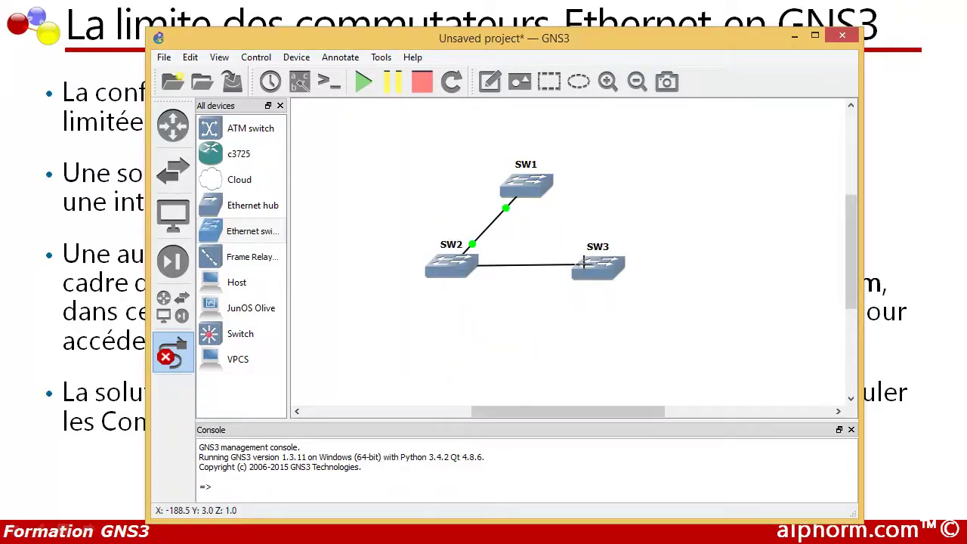
{"action": "left_click", "coordinate": [583, 264]}
{"action": "left_click", "coordinate": [609, 405]}
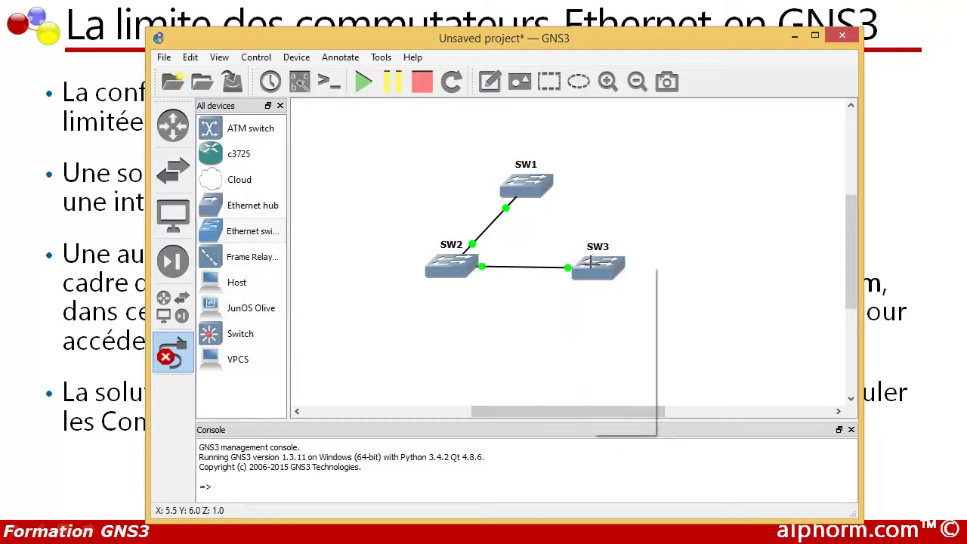
Link port 11 of SW1 to SW3 to complete the triangle, and finish adding links
{"action": "left_click", "coordinate": [542, 197]}
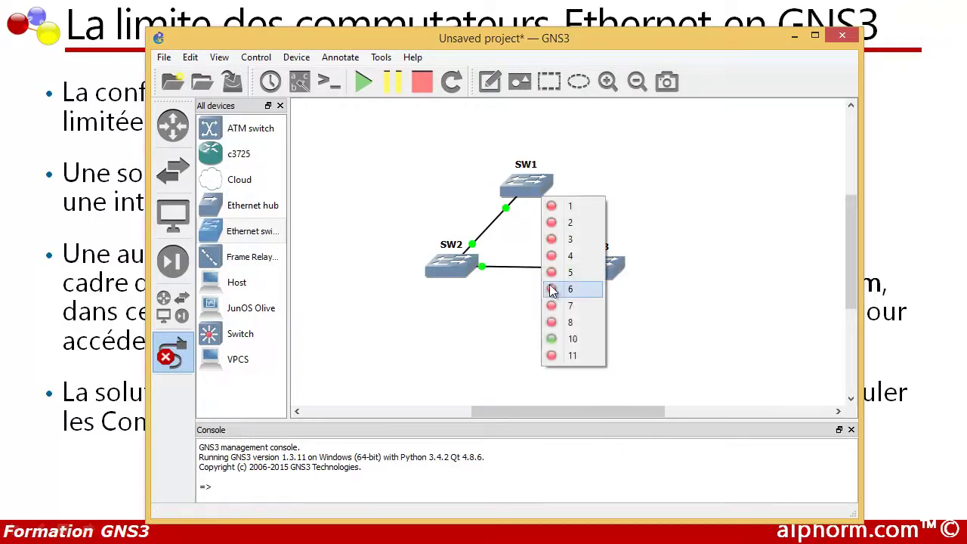
{"action": "left_click", "coordinate": [560, 355]}
{"action": "left_click", "coordinate": [174, 359]}
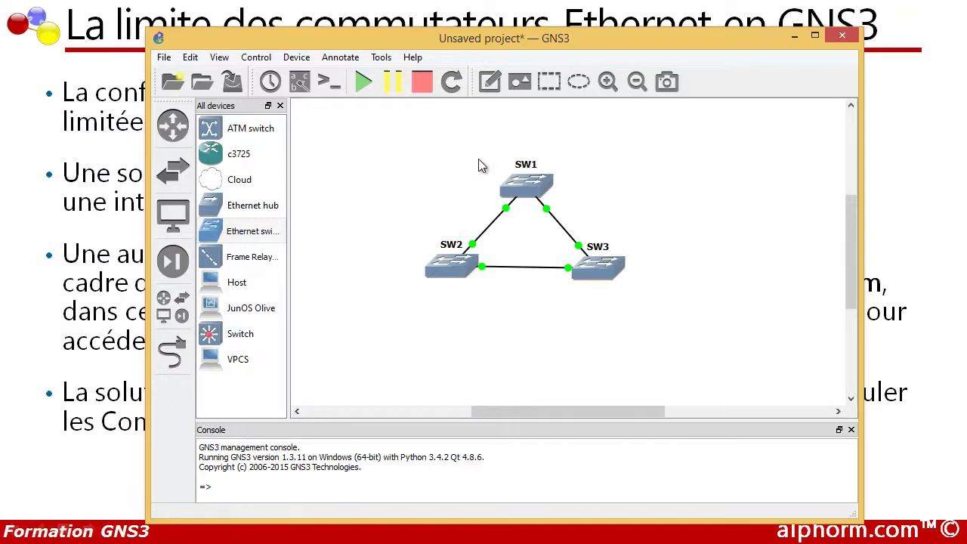
Assign port 1 of SW1 to VLAN 3 as an access port
{"action": "right_click", "coordinate": [519, 189]}
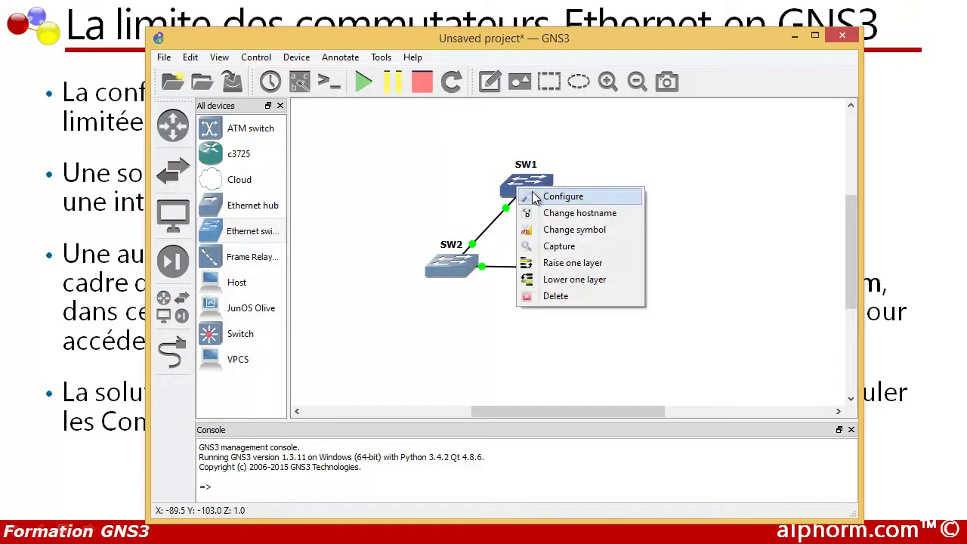
{"action": "left_click", "coordinate": [537, 197]}
{"action": "left_click", "coordinate": [302, 142]}
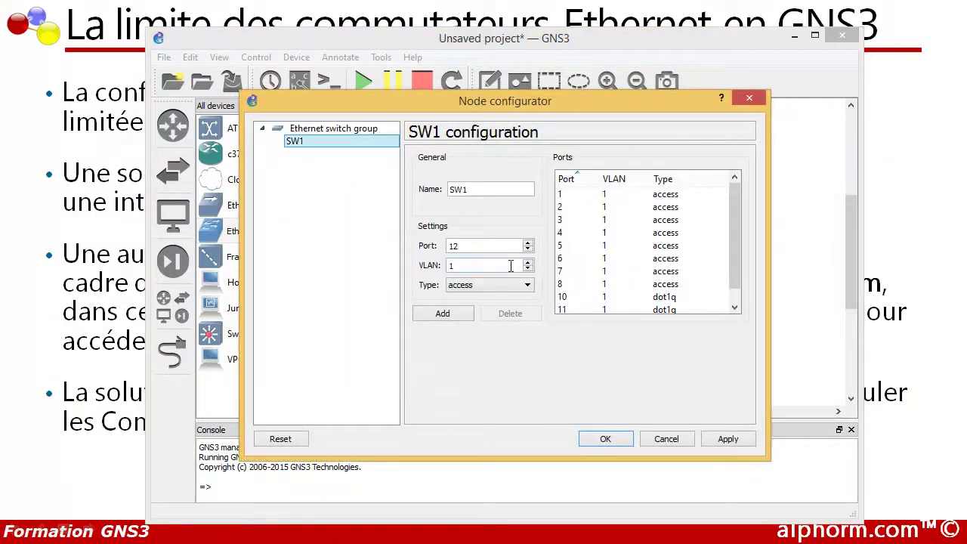
{"action": "left_click", "coordinate": [528, 263]}
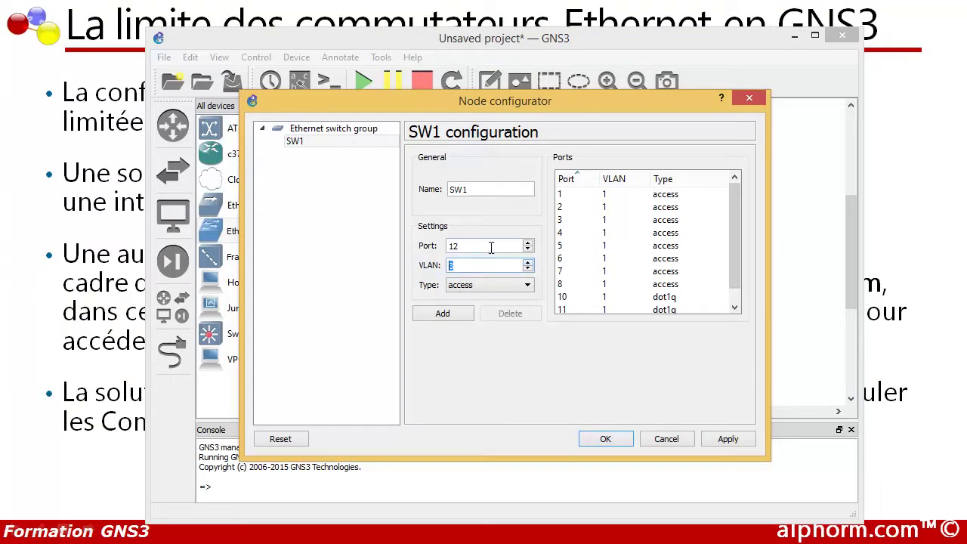
{"action": "left_click", "coordinate": [582, 200]}
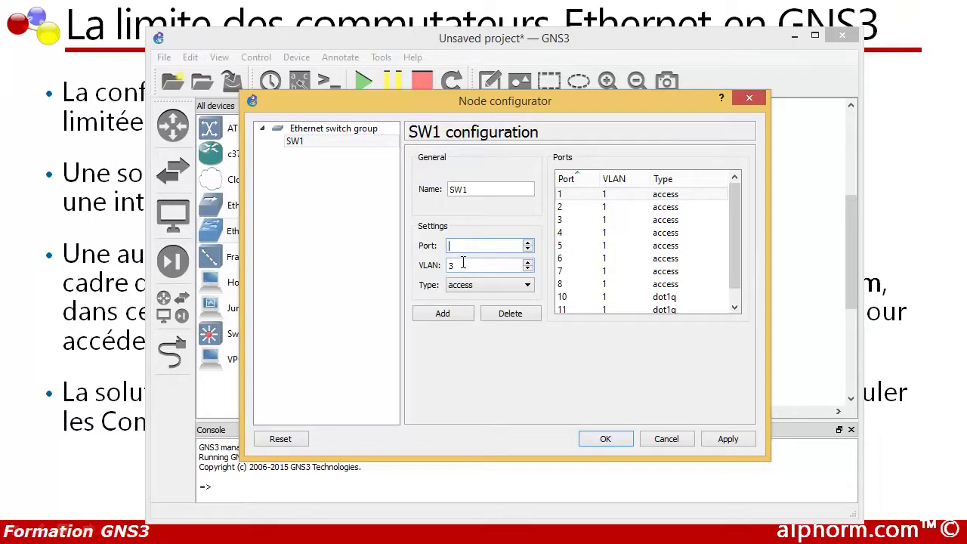
{"action": "left_click", "coordinate": [452, 313]}
{"action": "left_click", "coordinate": [604, 195]}
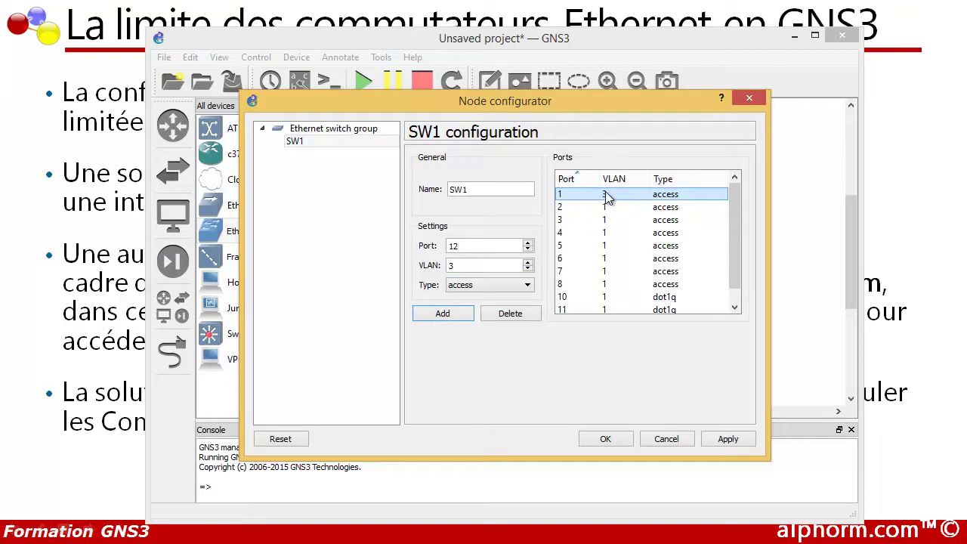
Assign port 2 of SW1 to VLAN 3 as an access port and save the switch configuration
{"action": "left_click", "coordinate": [469, 247]}
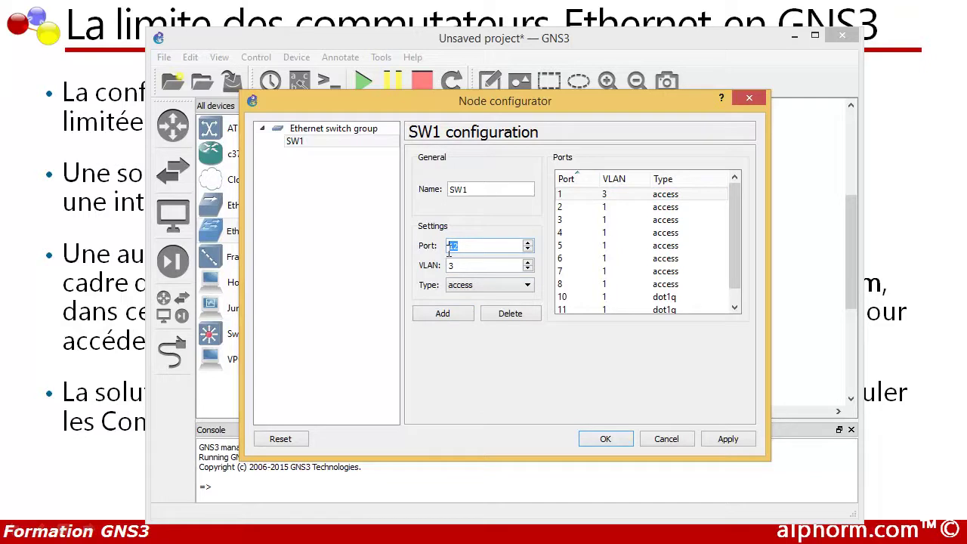
{"action": "type", "text": "2"}
{"action": "left_click", "coordinate": [447, 313]}
{"action": "left_click", "coordinate": [605, 443]}
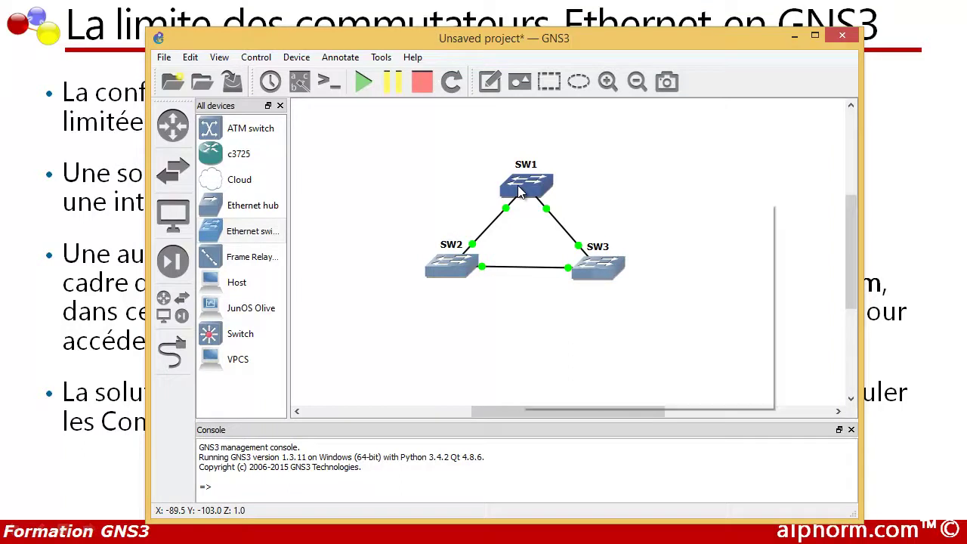
Delete SW1 from the topology and place a c3725 router in its position above SW2 and SW3
{"action": "mouse_move", "coordinate": [518, 192]}
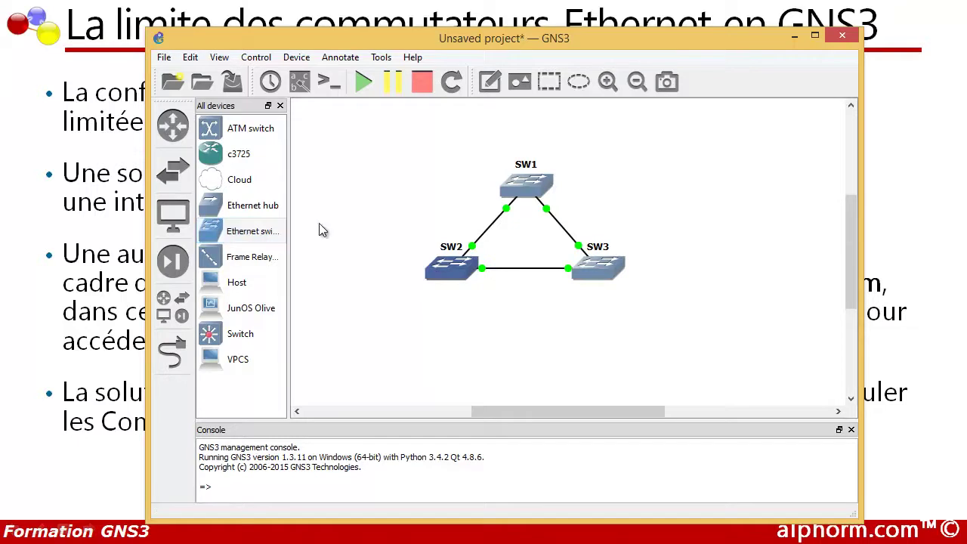
{"action": "right_click", "coordinate": [527, 194]}
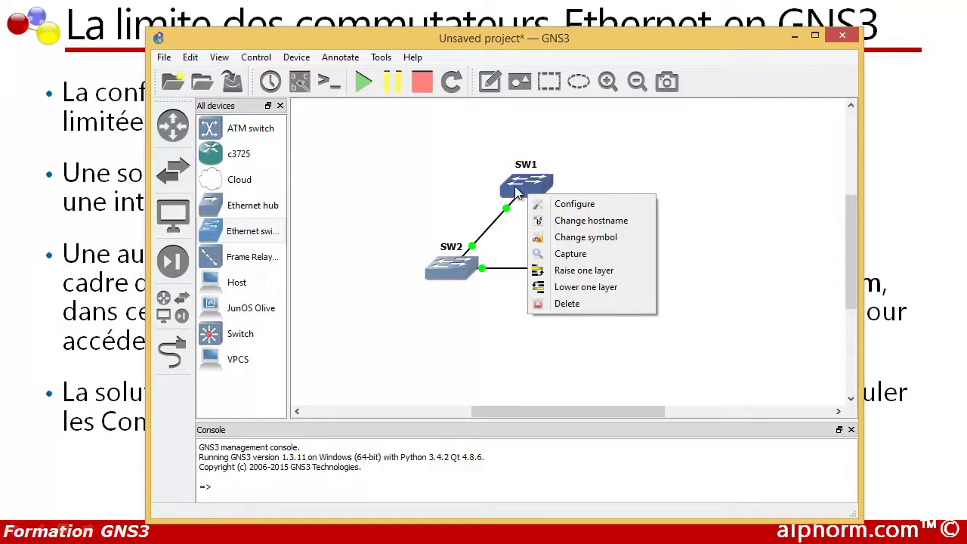
{"action": "left_click", "coordinate": [567, 303]}
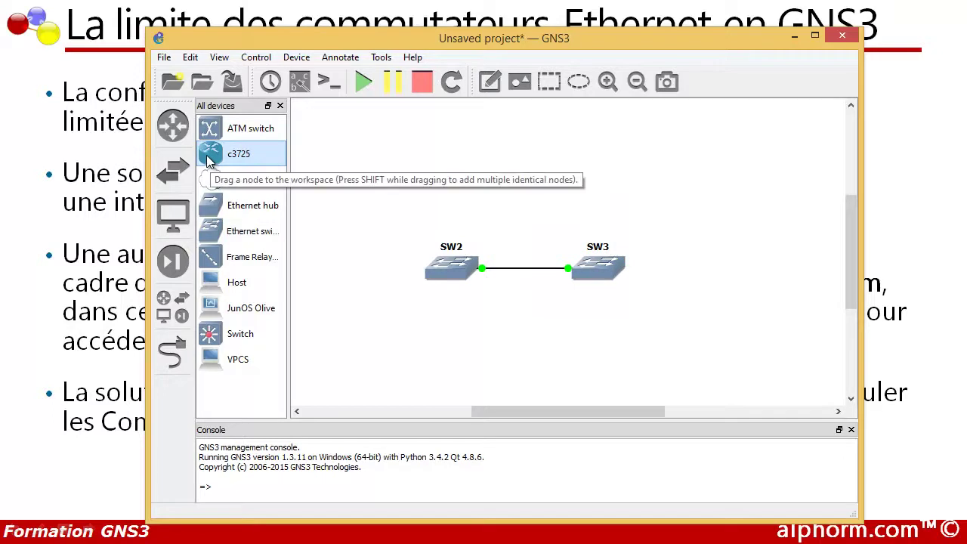
{"action": "mouse_move", "coordinate": [206, 154]}
{"action": "left_mouse_down"}
{"action": "mouse_move", "coordinate": [519, 192]}
{"action": "mouse_move", "coordinate": [520, 181]}
{"action": "left_mouse_up"}
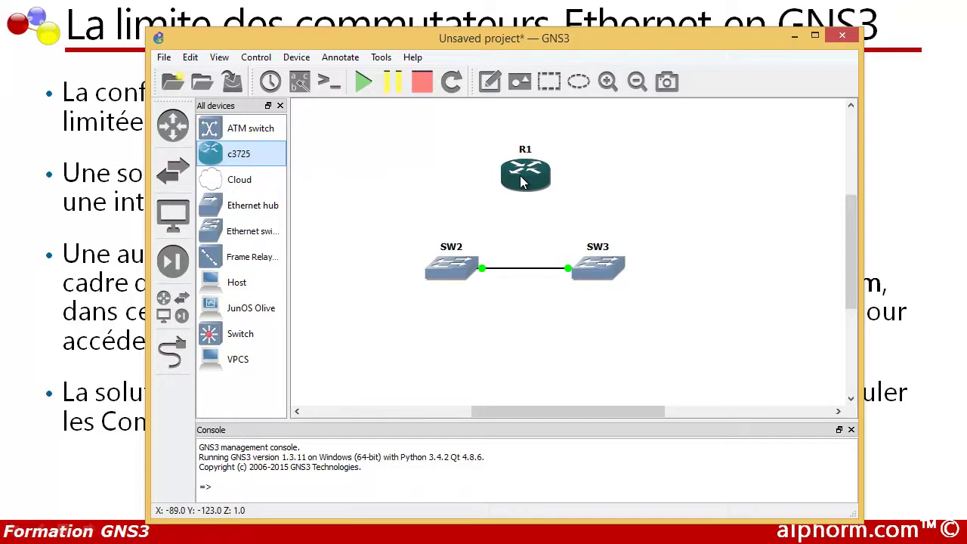
Install an NM-16ESW module in slot 1 of router R1 and save its configuration
{"action": "right_click", "coordinate": [521, 181]}
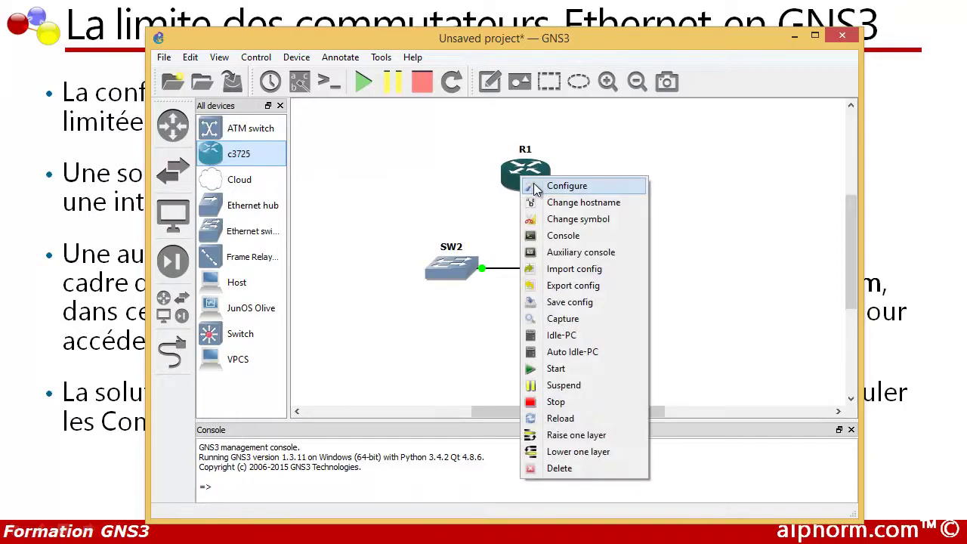
{"action": "left_click", "coordinate": [531, 186]}
{"action": "left_click", "coordinate": [301, 143]}
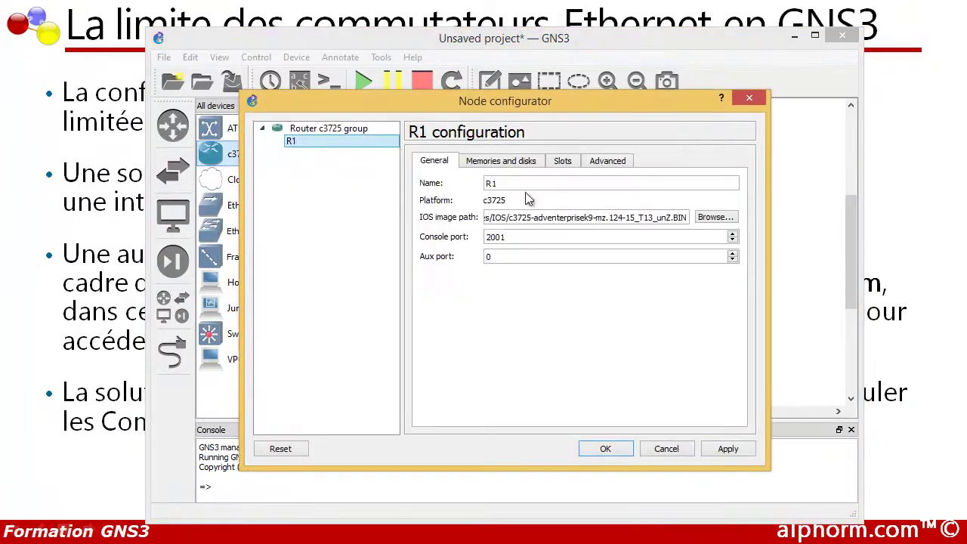
{"action": "left_click", "coordinate": [561, 162]}
{"action": "left_click", "coordinate": [513, 221]}
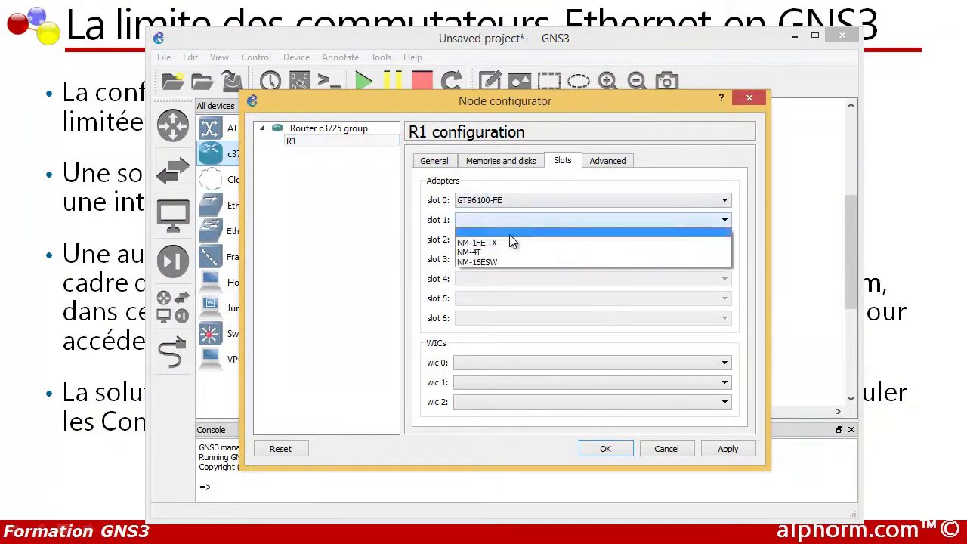
{"action": "left_click", "coordinate": [475, 263]}
{"action": "left_click", "coordinate": [722, 449]}
{"action": "left_click", "coordinate": [606, 448]}
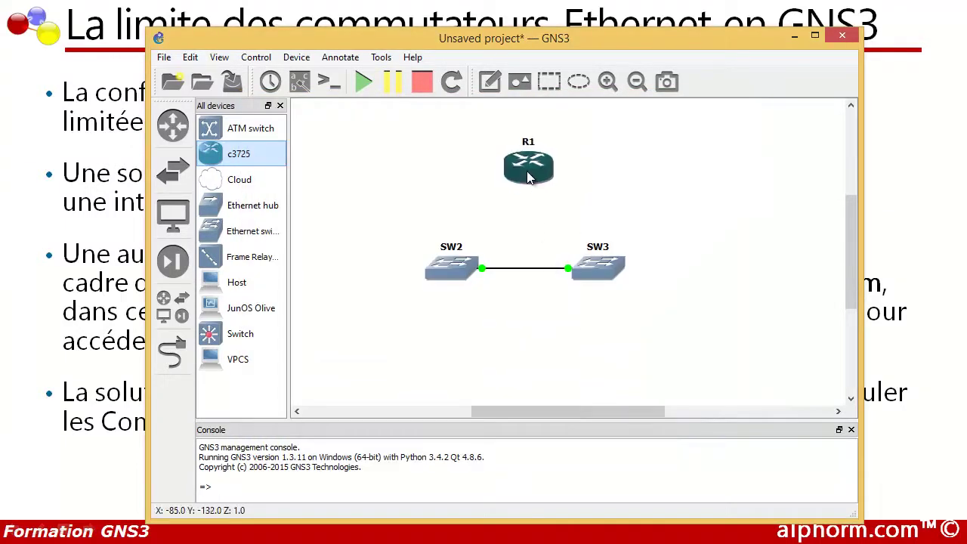
Change R1's symbol to multilayer_switch
{"action": "left_click", "coordinate": [172, 354]}
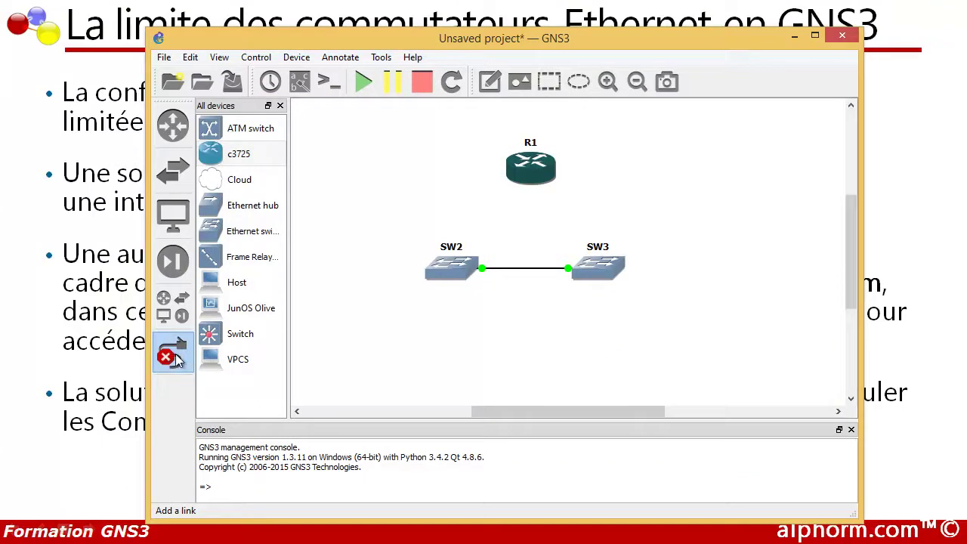
{"action": "right_click", "coordinate": [545, 176]}
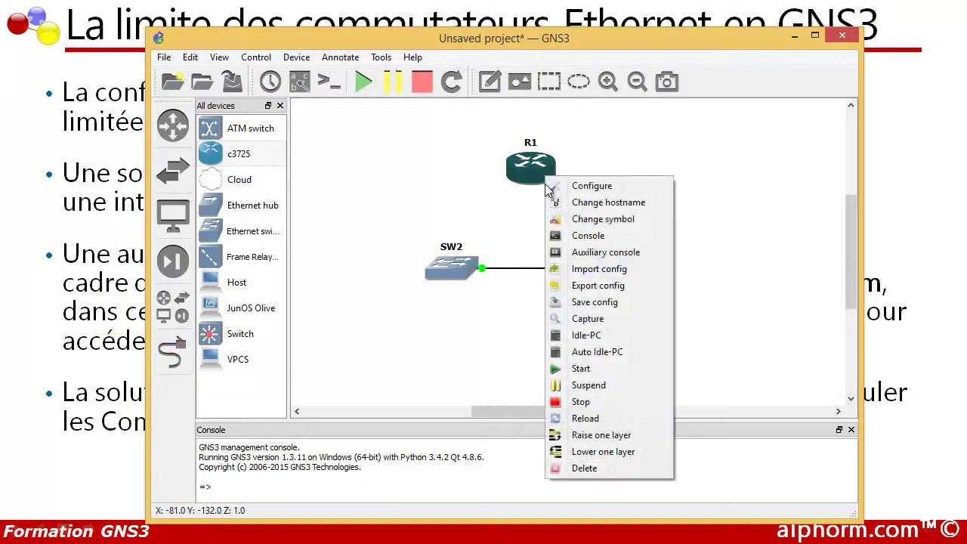
{"action": "left_click", "coordinate": [569, 220]}
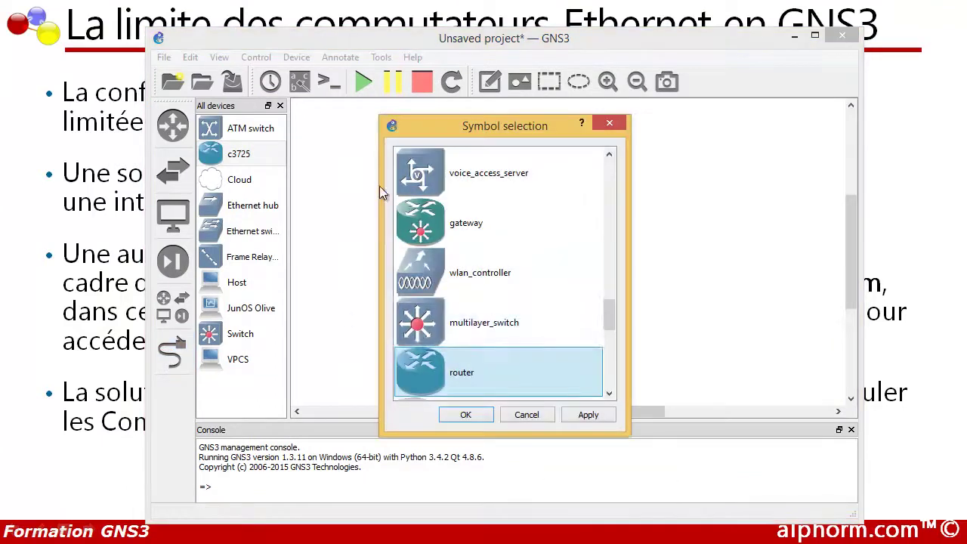
{"action": "left_click", "coordinate": [422, 329]}
{"action": "left_click", "coordinate": [467, 416]}
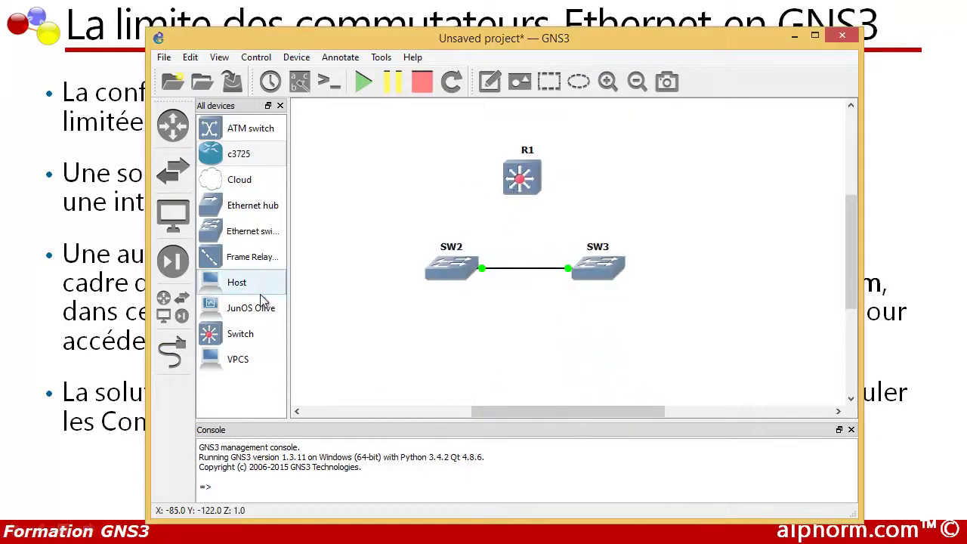
Link R1's FastEthernet1/0 interface to port 10 of SW2
{"action": "left_click", "coordinate": [172, 352]}
{"action": "left_click", "coordinate": [515, 181]}
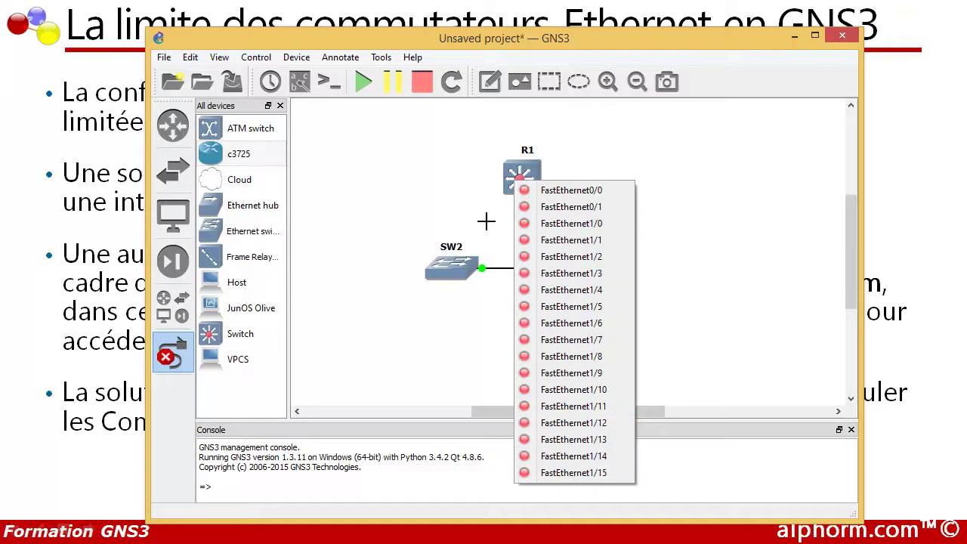
{"action": "left_click", "coordinate": [175, 357]}
{"action": "left_click", "coordinate": [174, 357]}
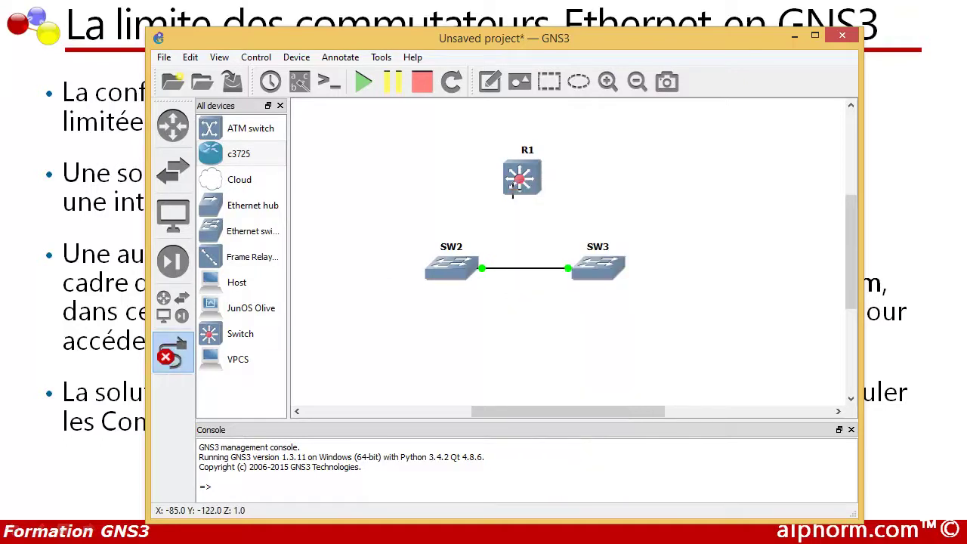
{"action": "left_click", "coordinate": [519, 186]}
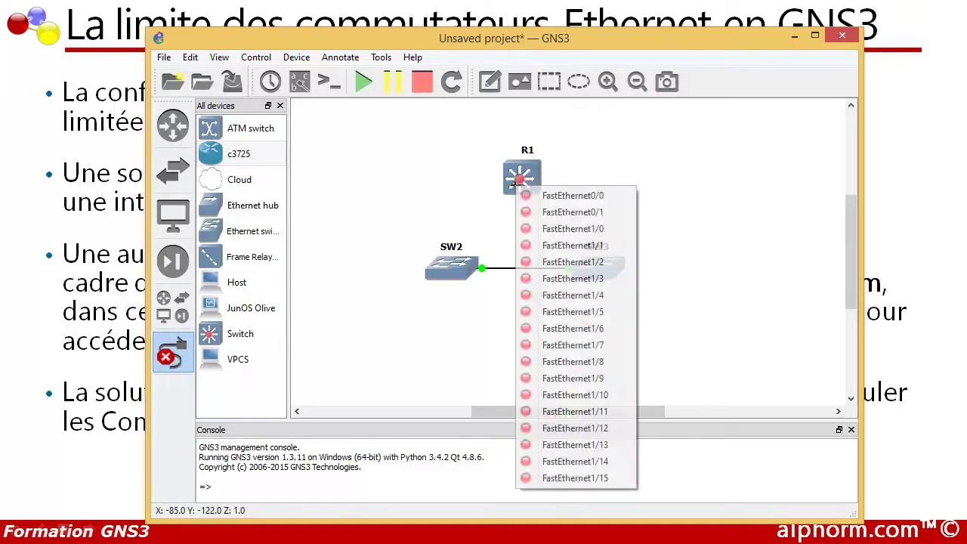
{"action": "left_click", "coordinate": [539, 232]}
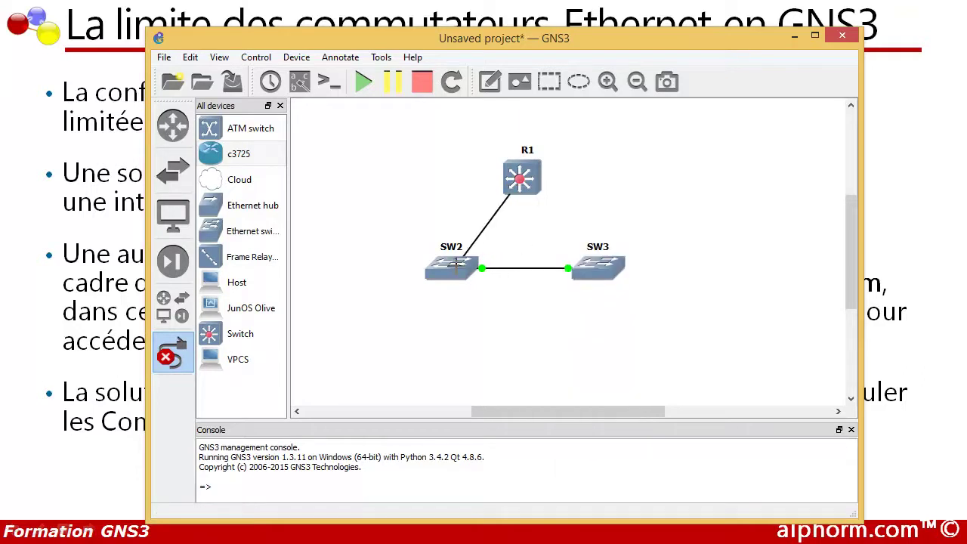
{"action": "left_click", "coordinate": [457, 264]}
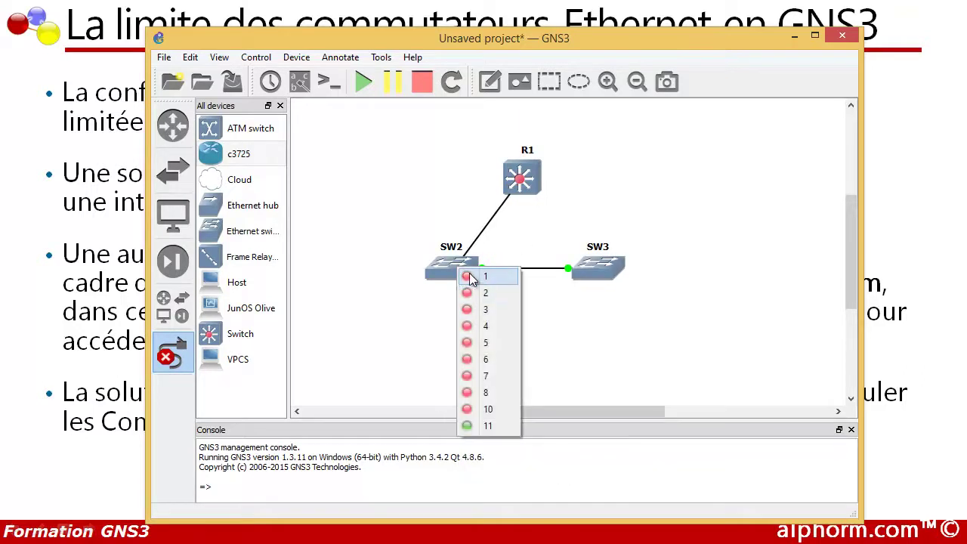
{"action": "left_click", "coordinate": [466, 409]}
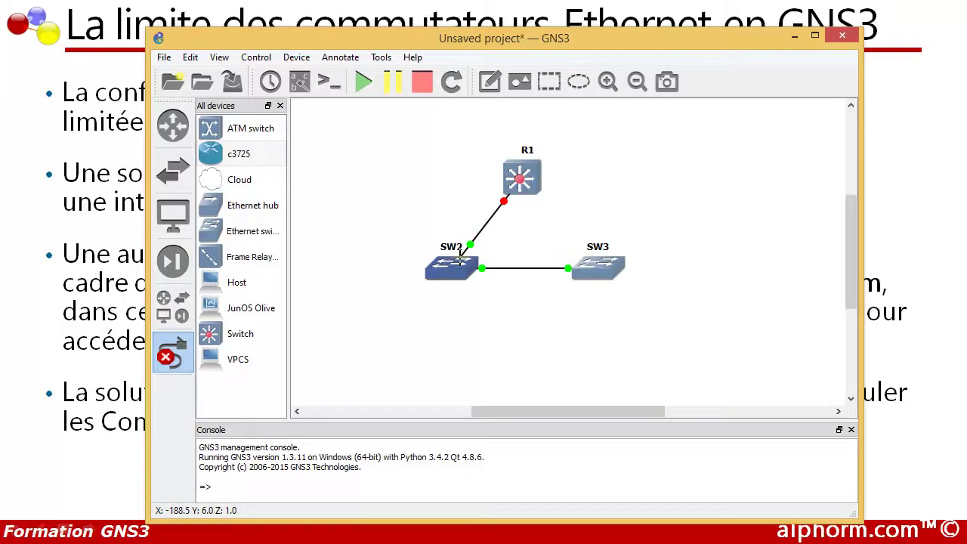
Link R1's FastEthernet1/1 interface to SW3 and finish adding links
{"action": "left_click", "coordinate": [522, 190]}
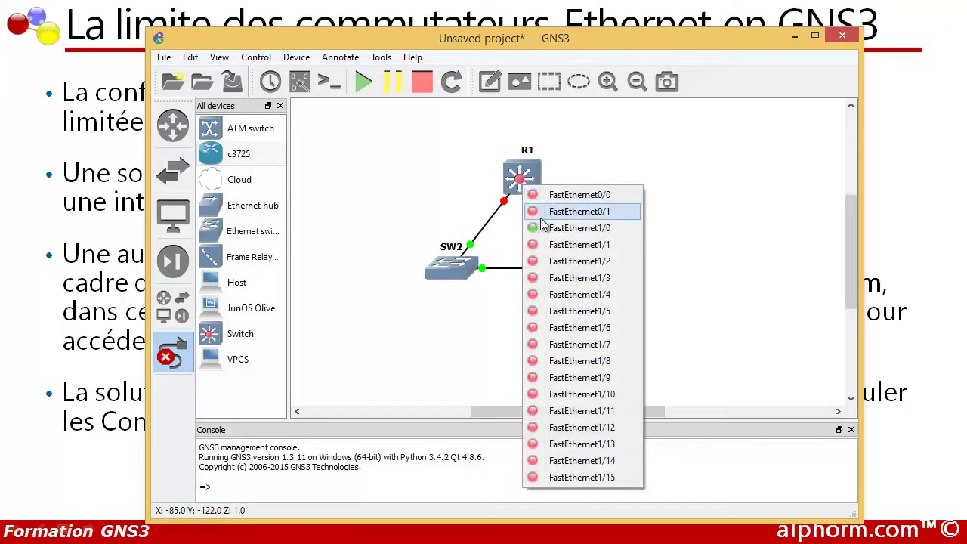
{"action": "left_click", "coordinate": [547, 245]}
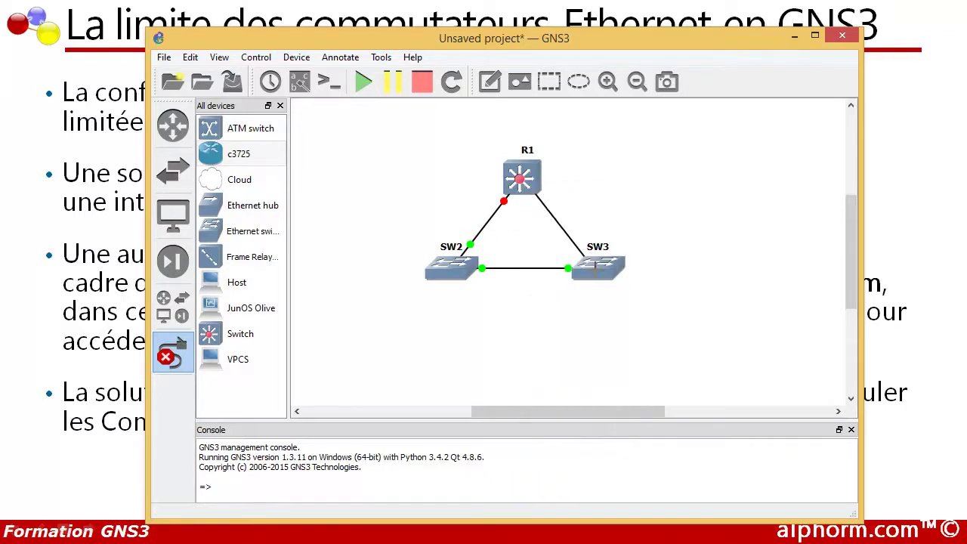
{"action": "left_click", "coordinate": [595, 271]}
{"action": "left_click", "coordinate": [627, 430]}
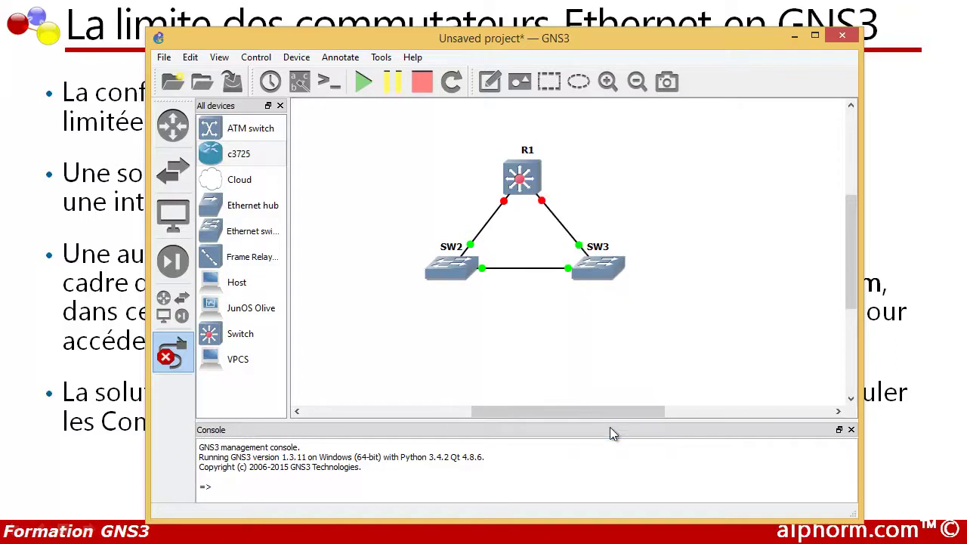
{"action": "left_click", "coordinate": [172, 370]}
Start R1 and open its console
{"action": "right_click", "coordinate": [533, 195]}
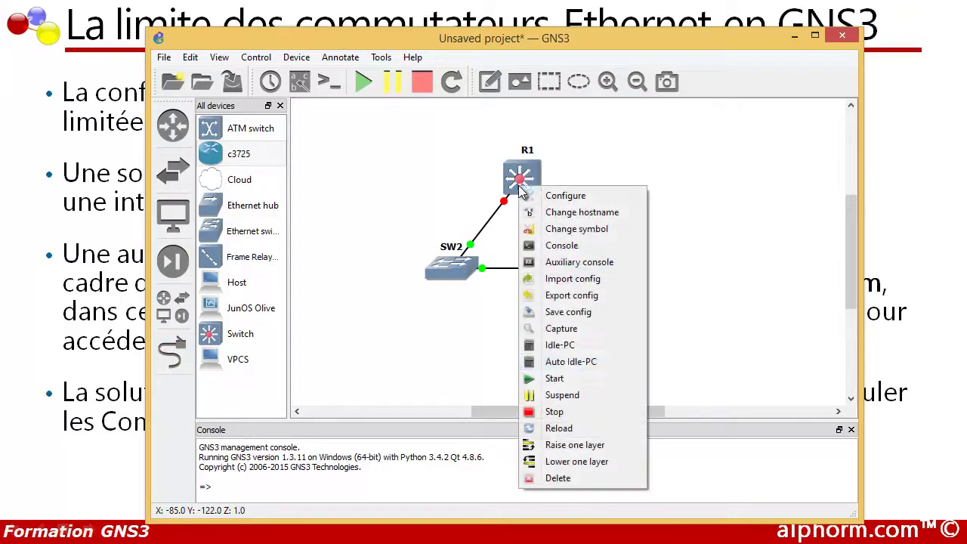
{"action": "left_click", "coordinate": [554, 380]}
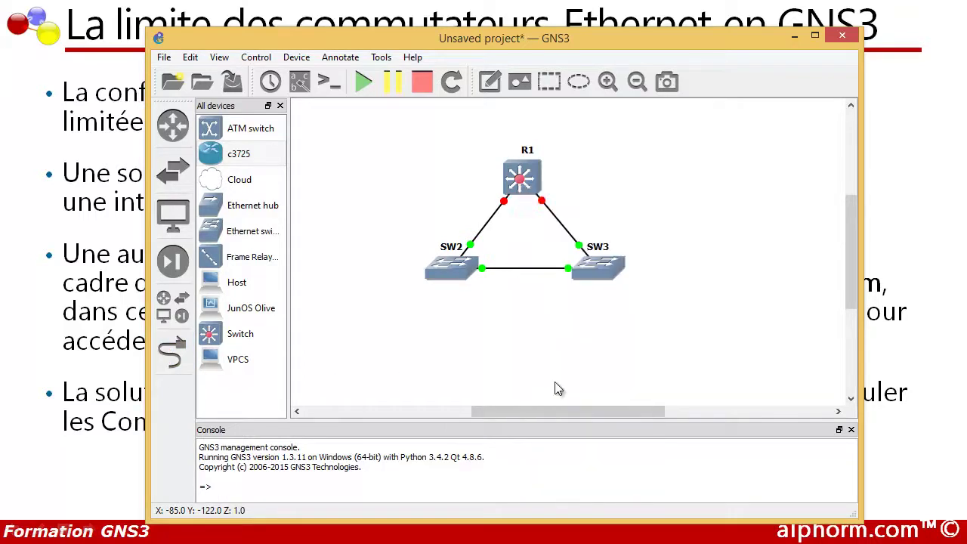
{"action": "right_click", "coordinate": [515, 189]}
{"action": "left_click", "coordinate": [533, 250]}
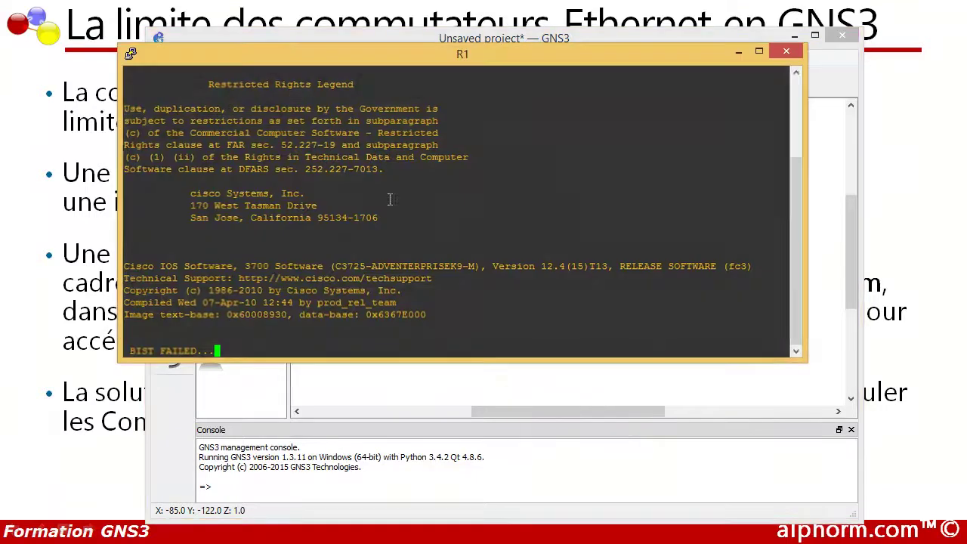
Set the terminal font size of R1's console to 12 in the PuTTY appearance settings
{"action": "left_click_drag", "start_coordinate": [288, 39], "coordinate": [367, 75]}
{"action": "left_click", "coordinate": [206, 77]}
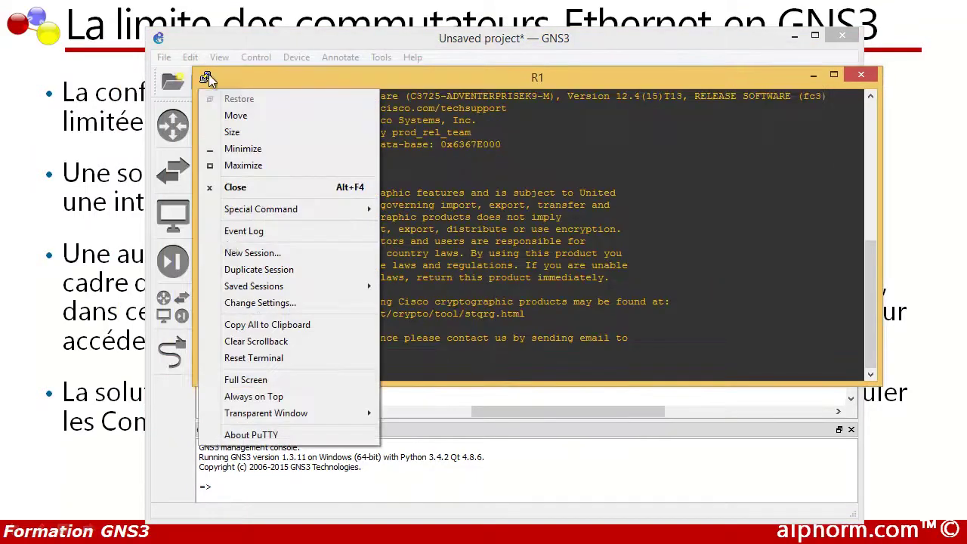
{"action": "left_click", "coordinate": [245, 303]}
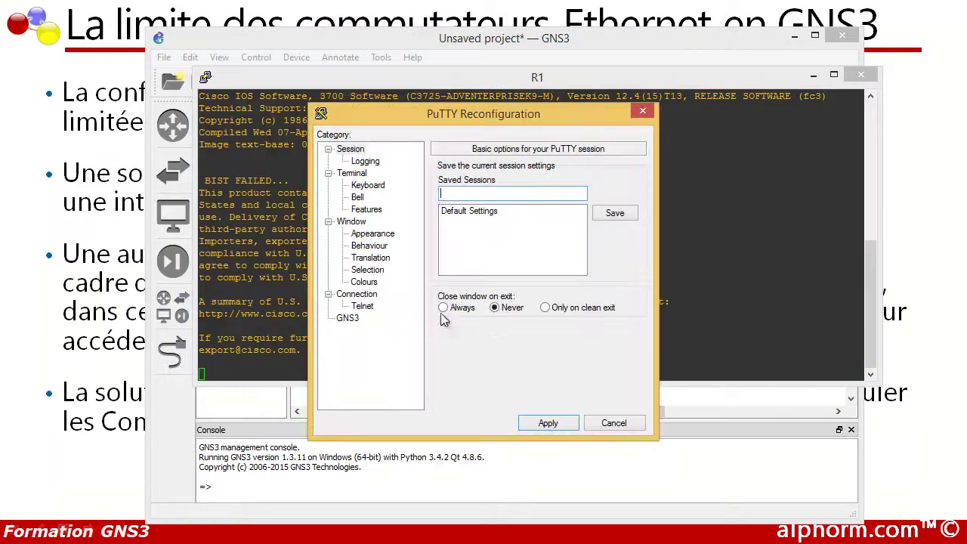
{"action": "left_click", "coordinate": [372, 234]}
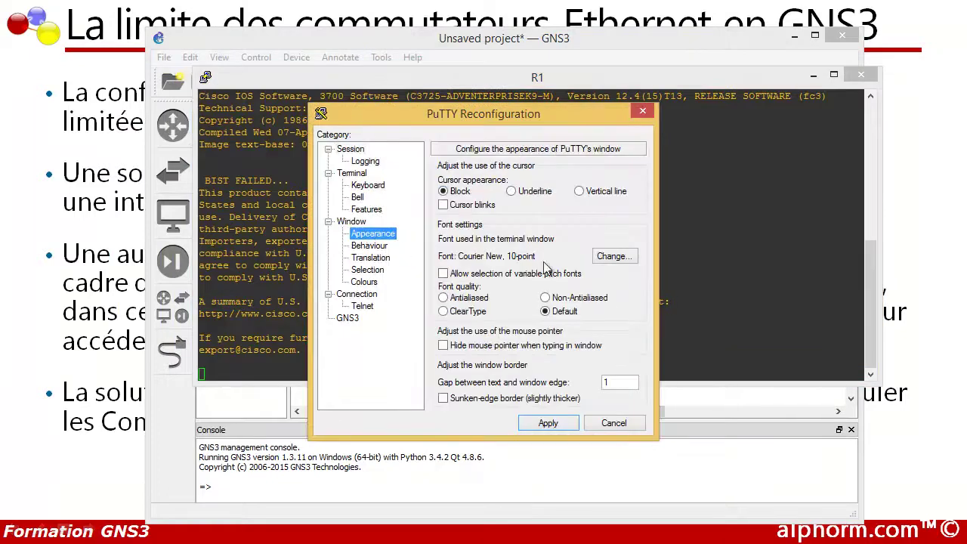
{"action": "left_click", "coordinate": [616, 261]}
{"action": "left_click", "coordinate": [603, 291]}
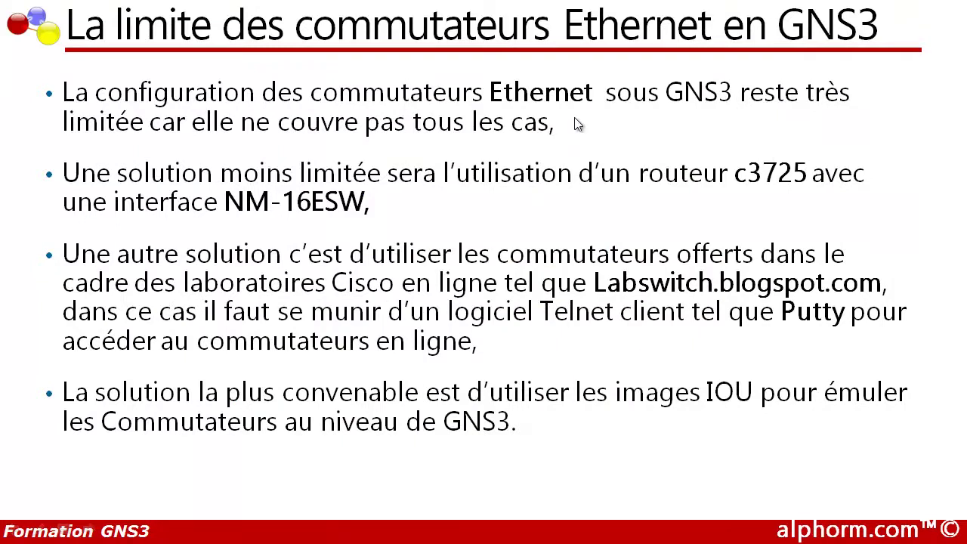
Return to the GNS3 topology and move R1, SW2 and SW3 together to the right
{"action": "key", "text": "super"}
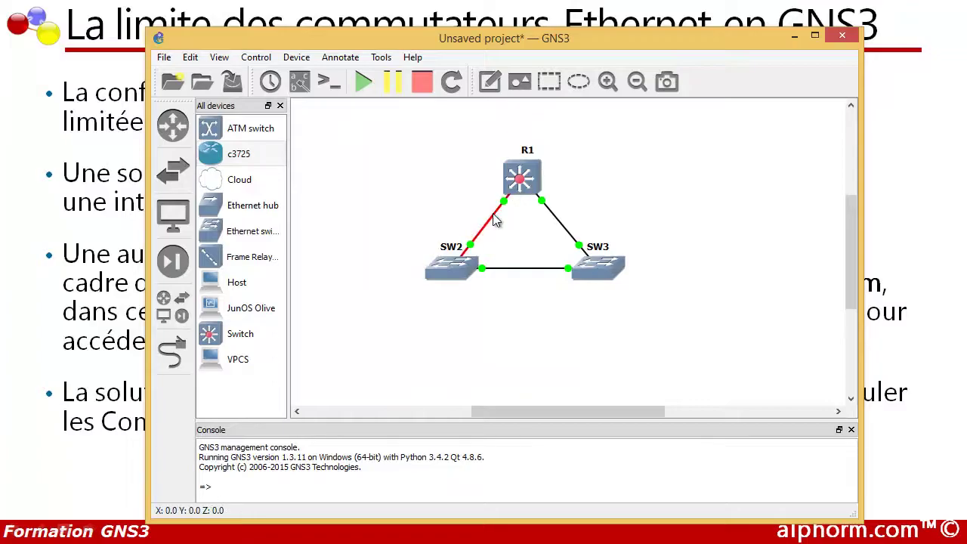
{"action": "left_click_drag", "start_coordinate": [657, 139], "coordinate": [415, 329]}
{"action": "left_click_drag", "start_coordinate": [463, 271], "coordinate": [549, 274]}
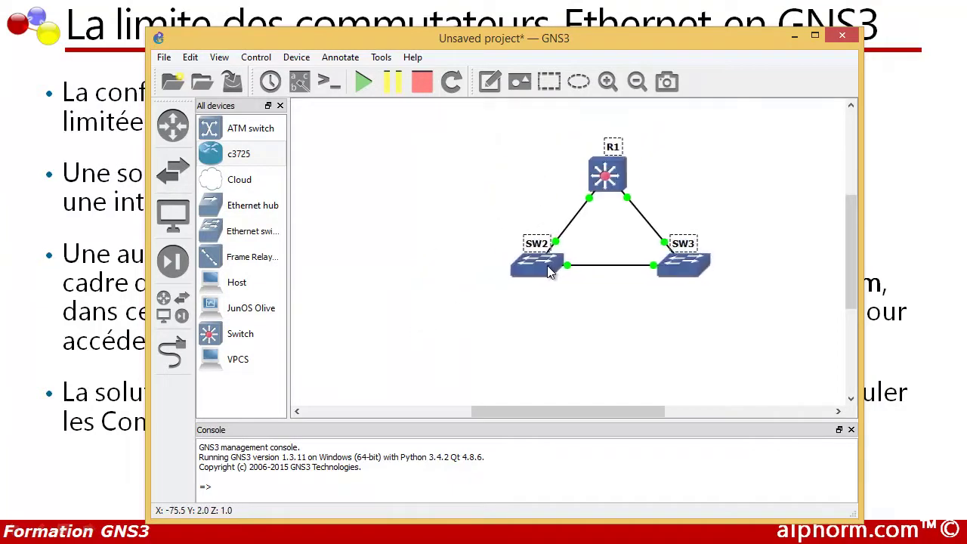
{"action": "left_click", "coordinate": [551, 356]}
Switch to R1's console, move its window below the R1 symbol and get a fresh prompt
{"action": "left_click", "coordinate": [576, 543]}
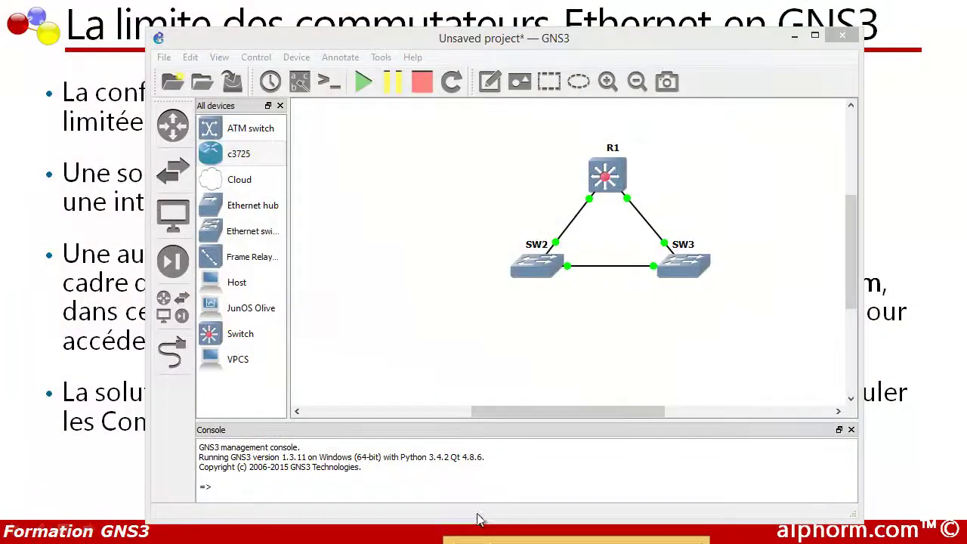
{"action": "left_click", "coordinate": [488, 540]}
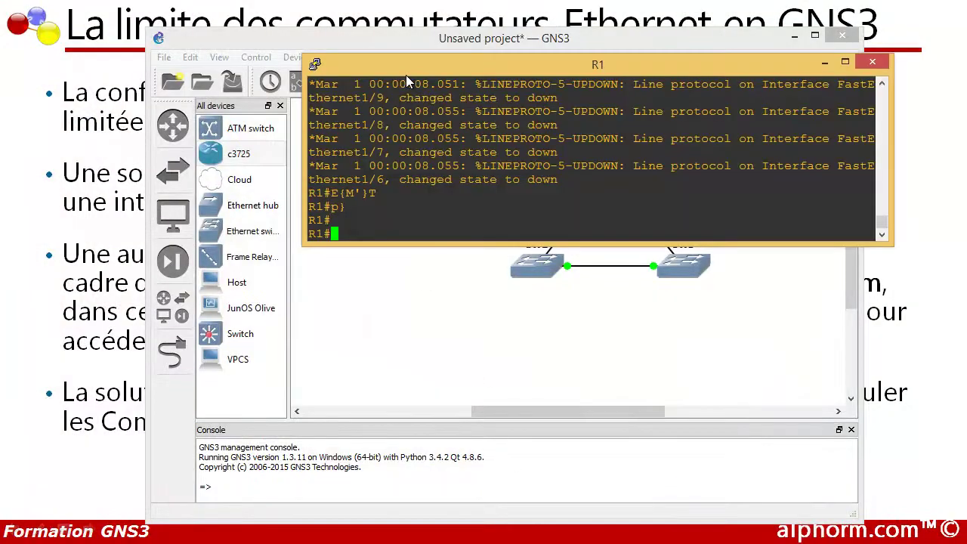
{"action": "left_click_drag", "start_coordinate": [421, 71], "coordinate": [351, 191]}
{"action": "key", "text": "Return"}
{"action": "key", "text": "Return"}
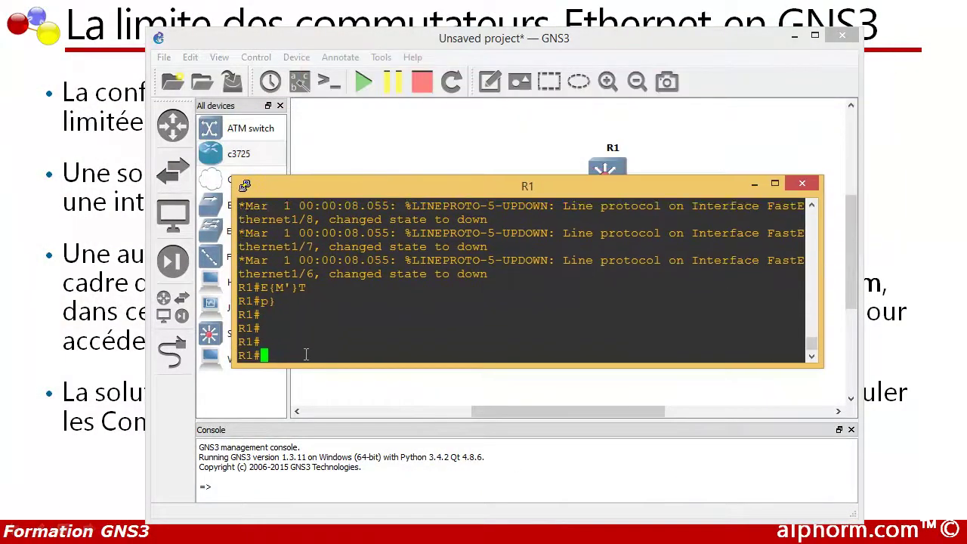
{"action": "key", "text": "Return"}
Display R1's interface summary with show ip int br and page through the whole list
{"action": "type", "text": "show ip "}
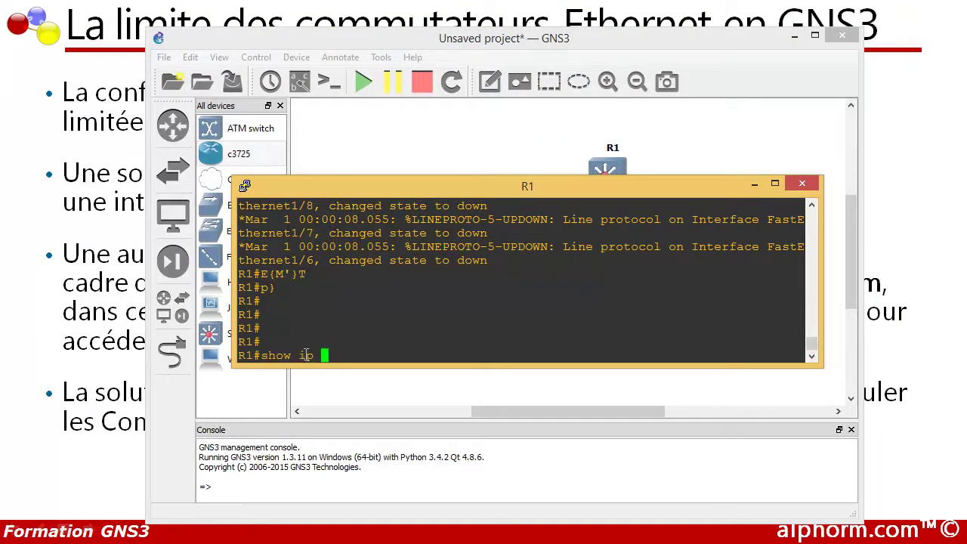
{"action": "type", "text": "int br"}
{"action": "key", "text": "Return"}
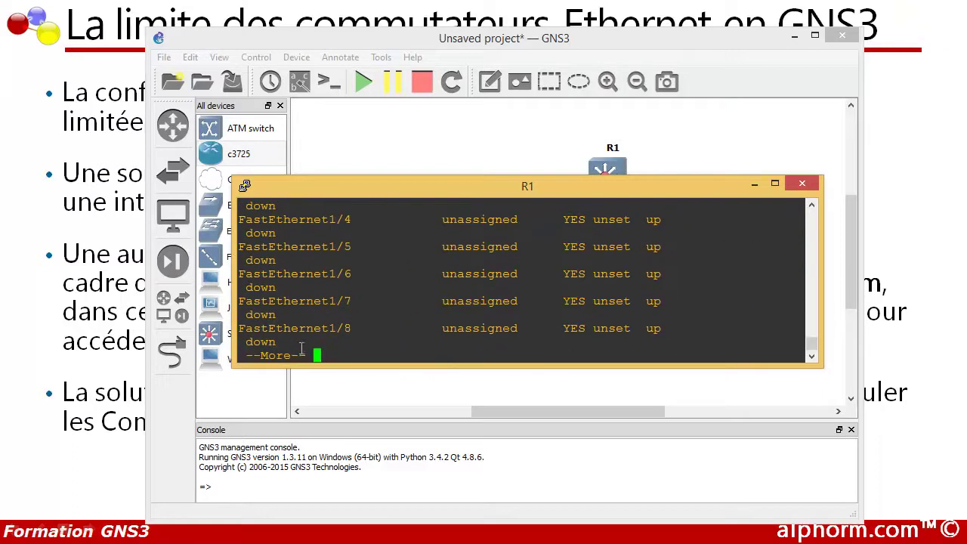
{"action": "key", "text": "Return"}
{"action": "key", "text": "Return"}
{"action": "key", "text": "Return"}
{"action": "key", "text": "Return"}
{"action": "key", "text": "Return"}
{"action": "key", "text": "Return"}
{"action": "key", "text": "Return"}
{"action": "key", "text": "Return"}
{"action": "key", "text": "Return"}
{"action": "key", "text": "Return"}
{"action": "key", "text": "Return"}
{"action": "key", "text": "Return"}
{"action": "key", "text": "Return"}
{"action": "key", "text": "Return"}
{"action": "key", "text": "Return"}
{"action": "key", "text": "Return"}
{"action": "key", "text": "Return"}
{"action": "key", "text": "Return"}
{"action": "key", "text": "Return"}
{"action": "key", "text": "Return"}
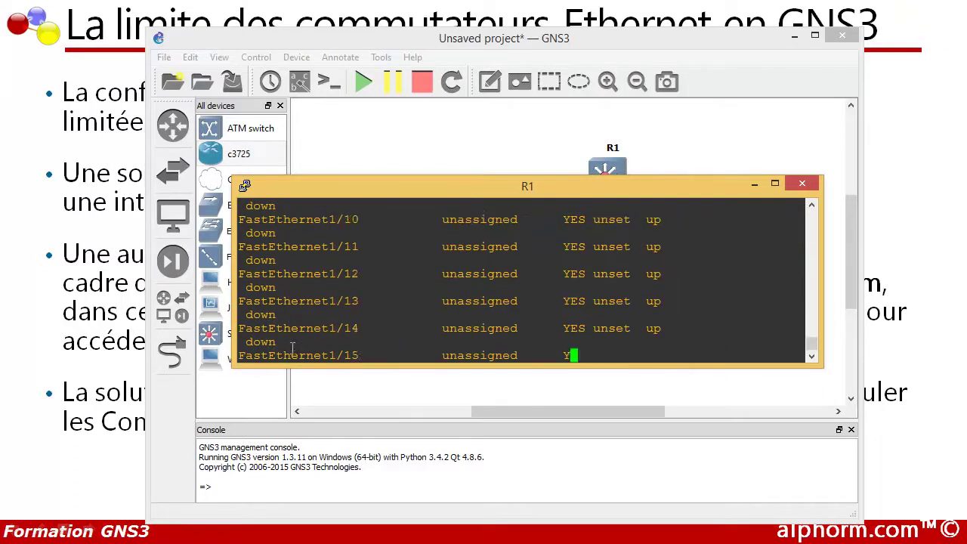
Display R1's VTP state with show vtp status and review the output
{"action": "type", "text": "sh"}
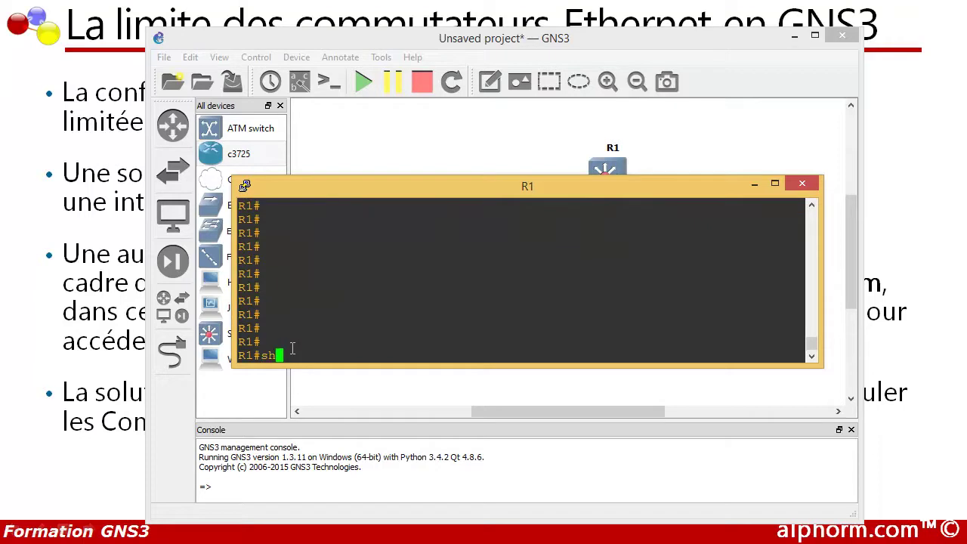
{"action": "type", "text": "ow vtp st"}
{"action": "key", "text": "Tab"}
{"action": "key", "text": "Return"}
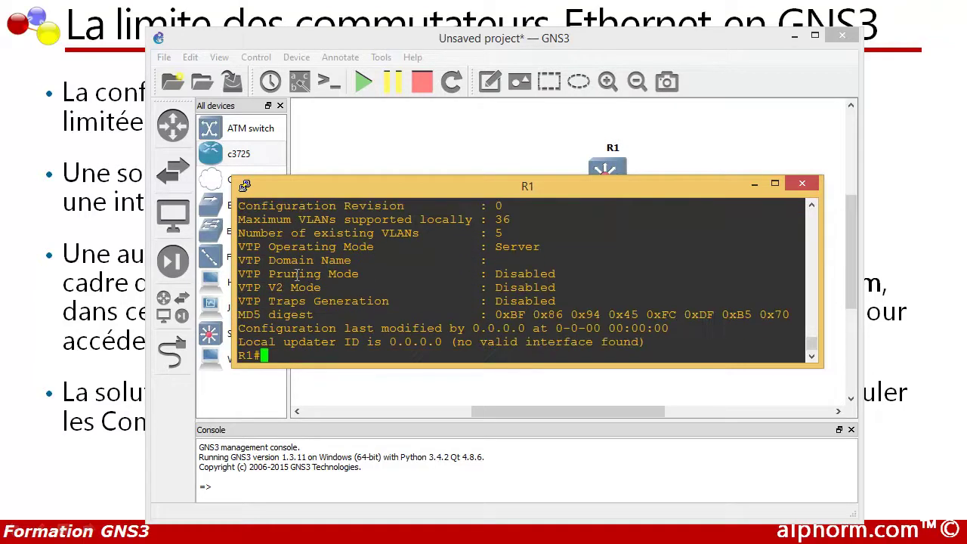
{"action": "scroll", "coordinate": [323, 261], "scroll_direction": "up", "scroll_amount": 4}
{"action": "scroll", "coordinate": [331, 259], "scroll_direction": "down", "scroll_amount": 2}
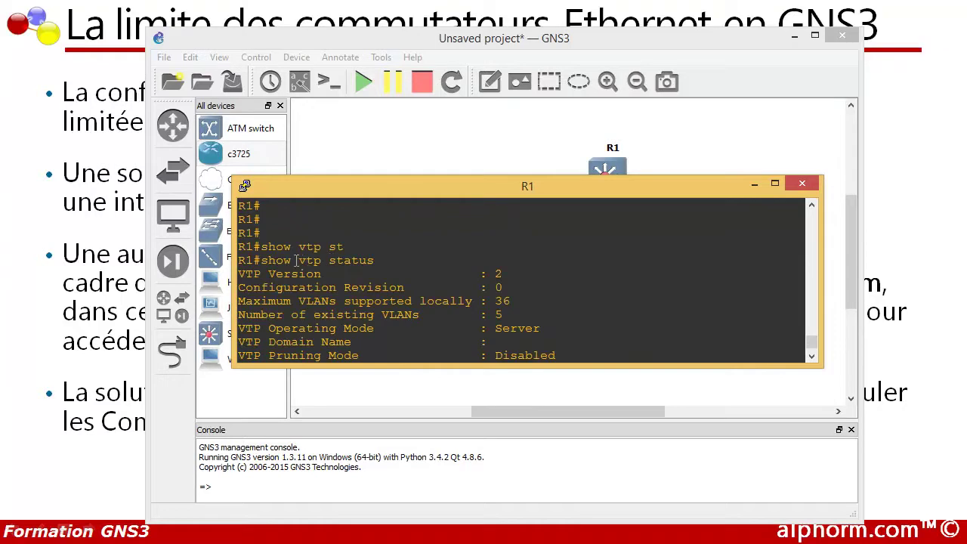
Move R1's console aside, place a Switch device to the left of R1 in the topology and start it
{"action": "left_click_drag", "start_coordinate": [338, 185], "coordinate": [521, 208]}
{"action": "left_click_drag", "start_coordinate": [227, 336], "coordinate": [447, 182]}
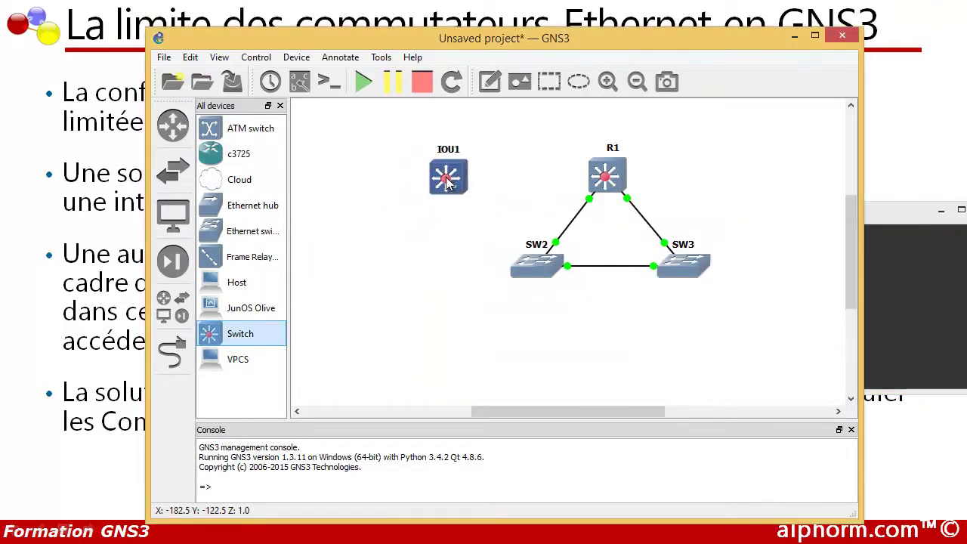
{"action": "right_click", "coordinate": [446, 182]}
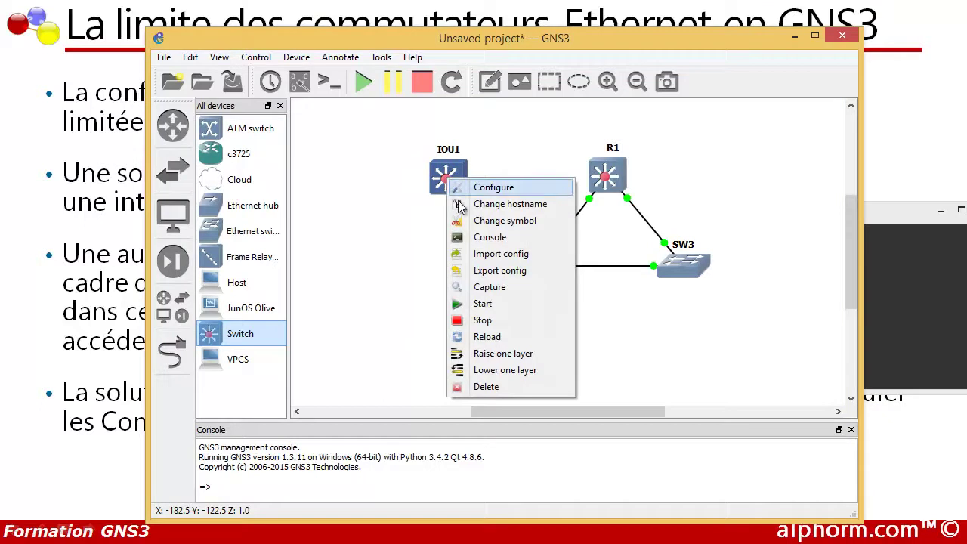
{"action": "left_click", "coordinate": [471, 303]}
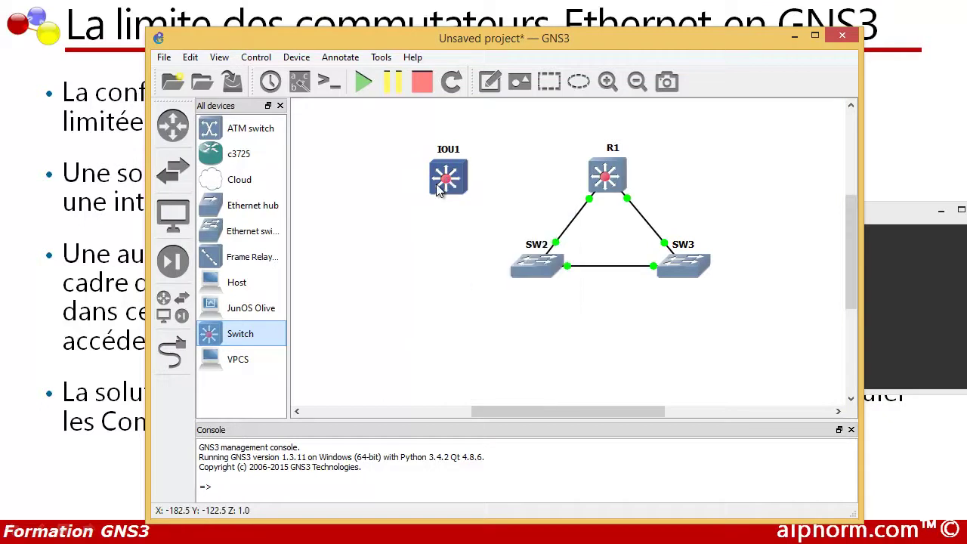
Open the console of IOU1 and move its window toward the centre of the topology
{"action": "right_click", "coordinate": [438, 186]}
{"action": "left_click", "coordinate": [463, 245]}
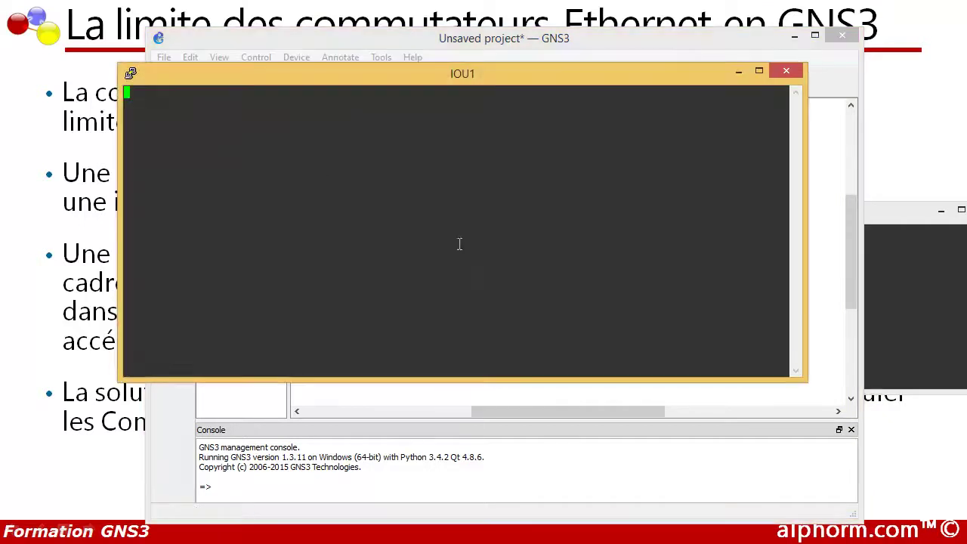
{"action": "left_click_drag", "start_coordinate": [201, 76], "coordinate": [341, 108]}
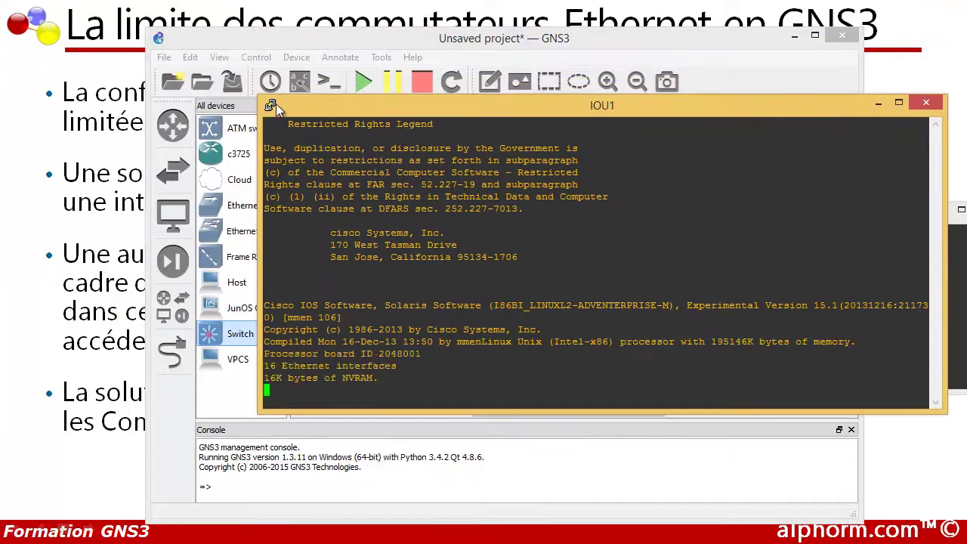
Set the IOU1 terminal font to Courier New size 12 in the PuTTY settings and apply it
{"action": "left_click", "coordinate": [271, 104]}
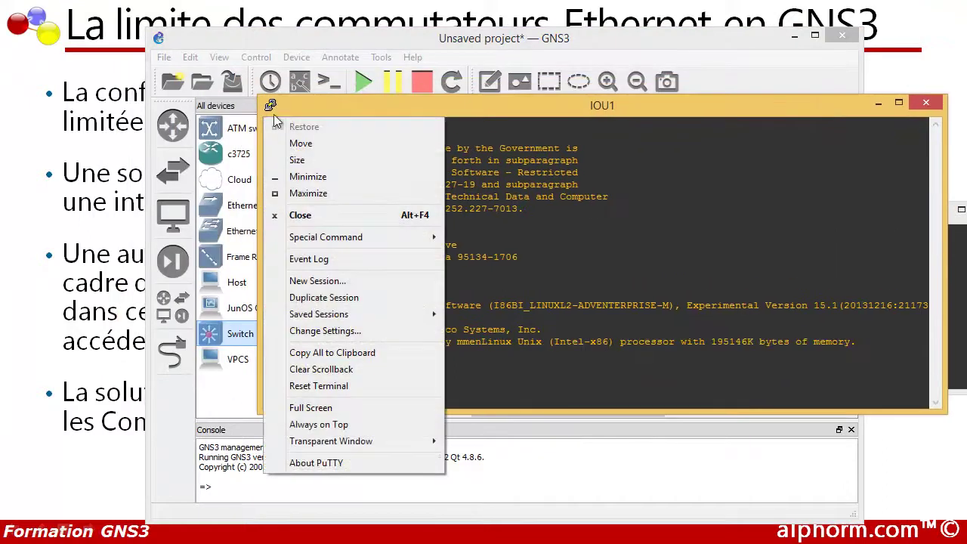
{"action": "left_click", "coordinate": [321, 330]}
{"action": "left_click", "coordinate": [369, 235]}
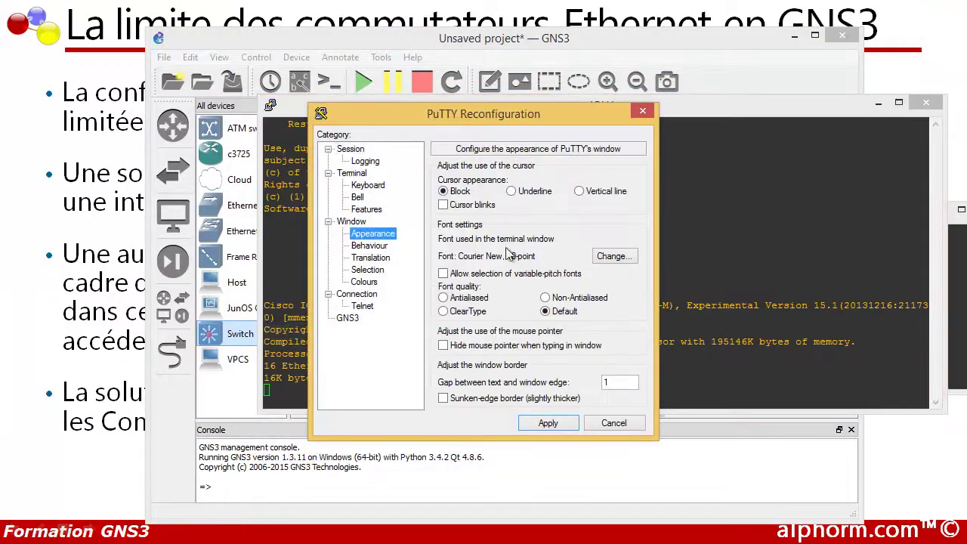
{"action": "left_click", "coordinate": [602, 256]}
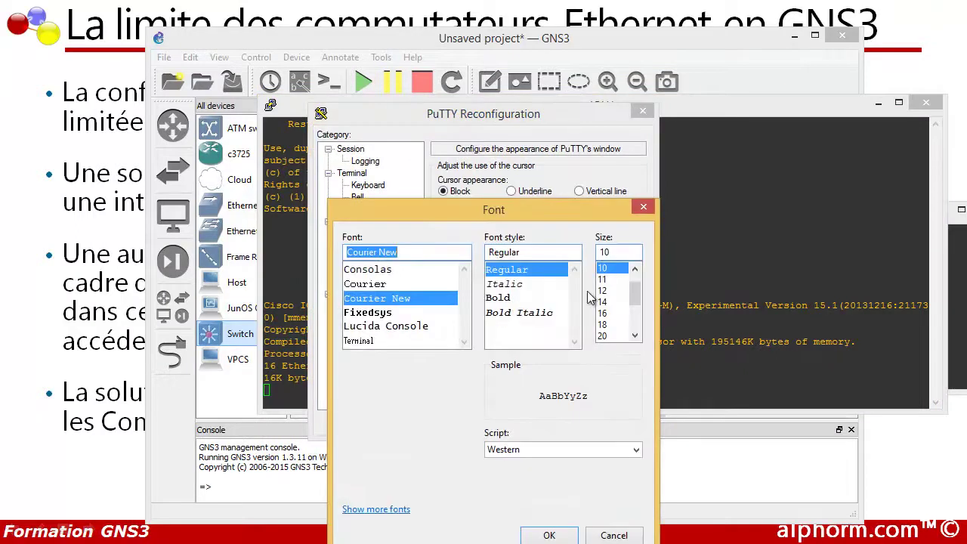
{"action": "left_click", "coordinate": [605, 292]}
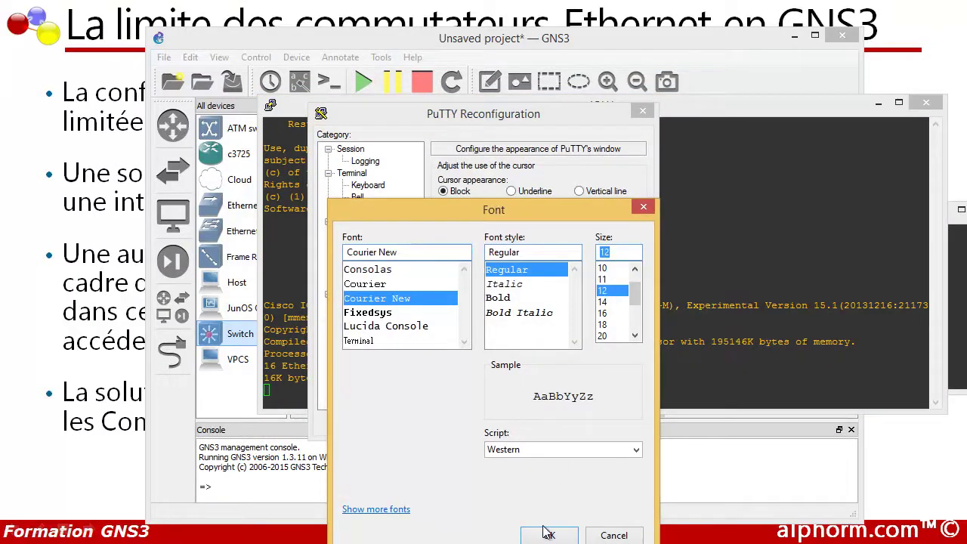
{"action": "left_click", "coordinate": [550, 534]}
{"action": "left_click", "coordinate": [529, 428]}
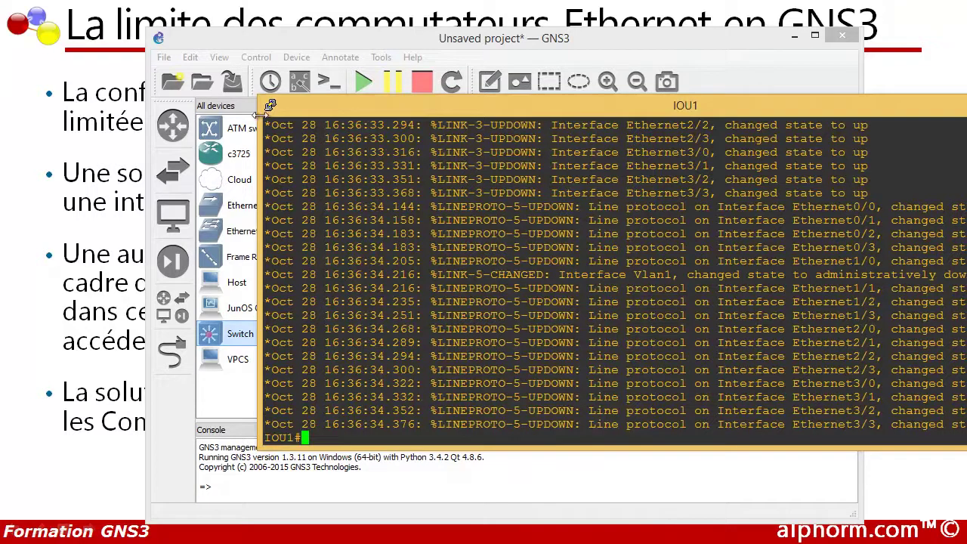
Arrange the IOU1 and R1 consoles side by side and get fresh prompts in R1
{"action": "left_click_drag", "start_coordinate": [302, 110], "coordinate": [117, 134]}
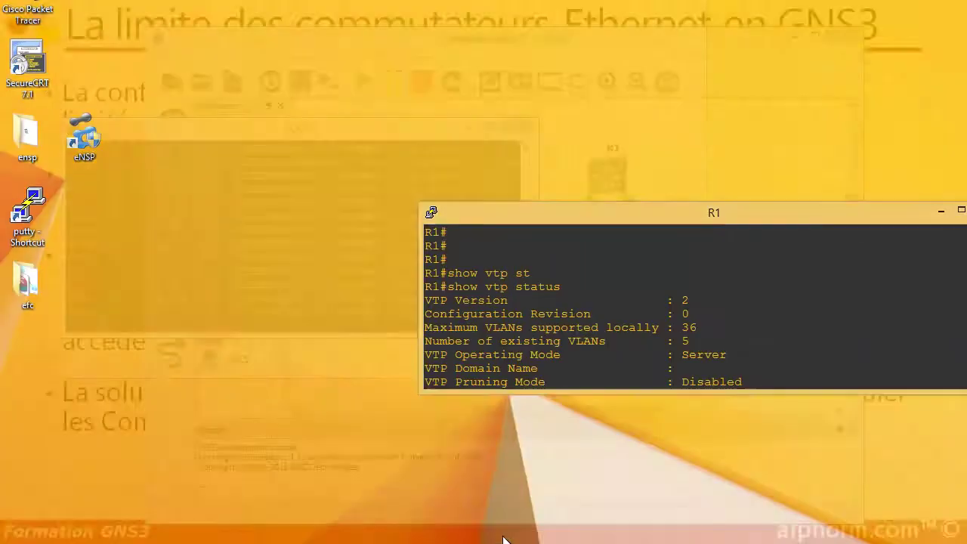
{"action": "left_click", "coordinate": [499, 537]}
{"action": "left_click_drag", "start_coordinate": [526, 215], "coordinate": [494, 203]}
{"action": "key", "text": "Return"}
{"action": "key", "text": "Return"}
{"action": "key", "text": "Return"}
{"action": "key", "text": "Return"}
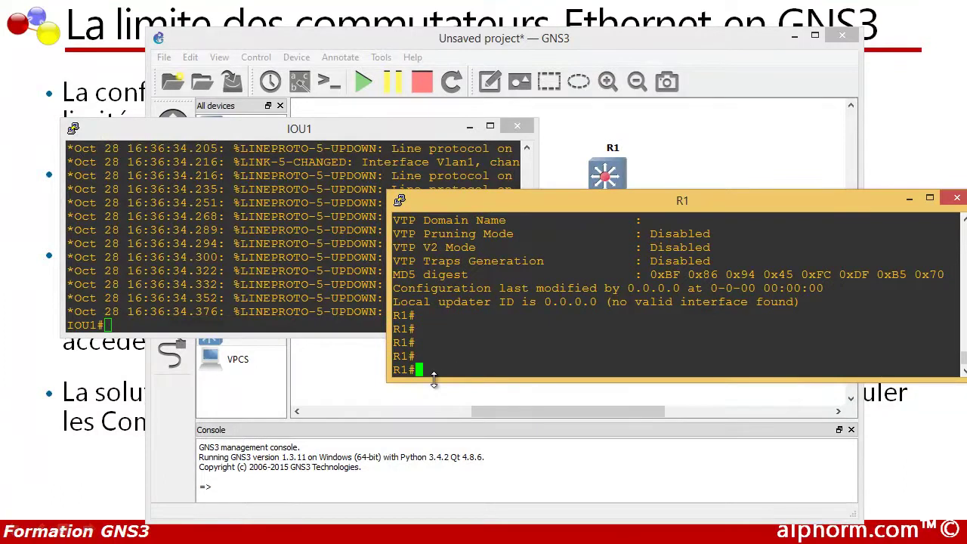
Try to list R1's VLANs with show vlan brie and show vlan brief
{"action": "type", "text": "show vlan brie"}
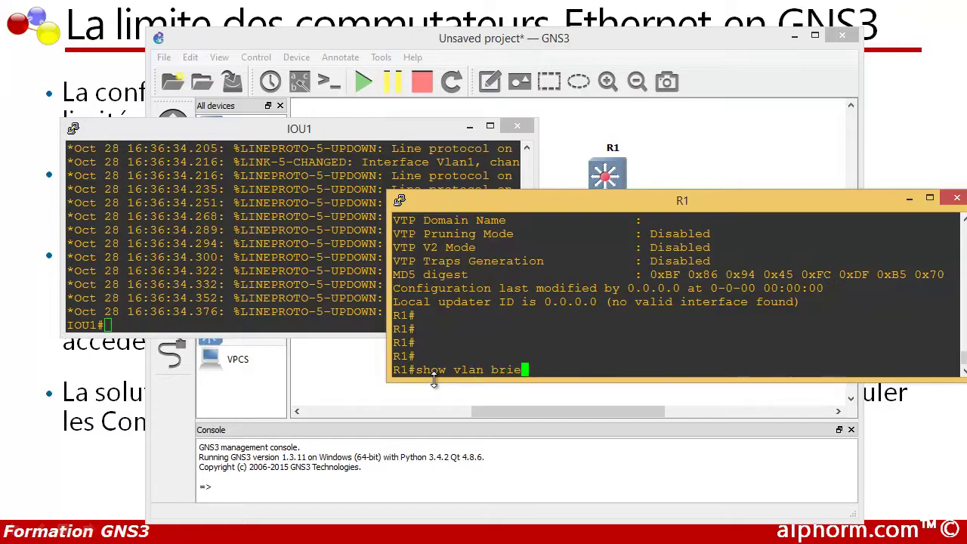
{"action": "key", "text": "Return"}
{"action": "left_click_drag", "start_coordinate": [401, 355], "coordinate": [650, 355]}
{"action": "left_click", "coordinate": [541, 365]}
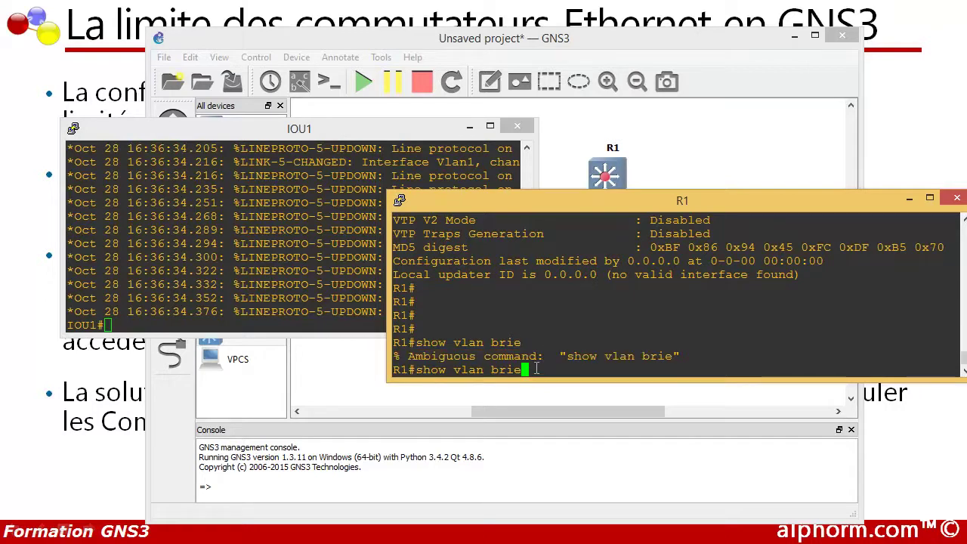
{"action": "type", "text": "f"}
{"action": "key", "text": "Return"}
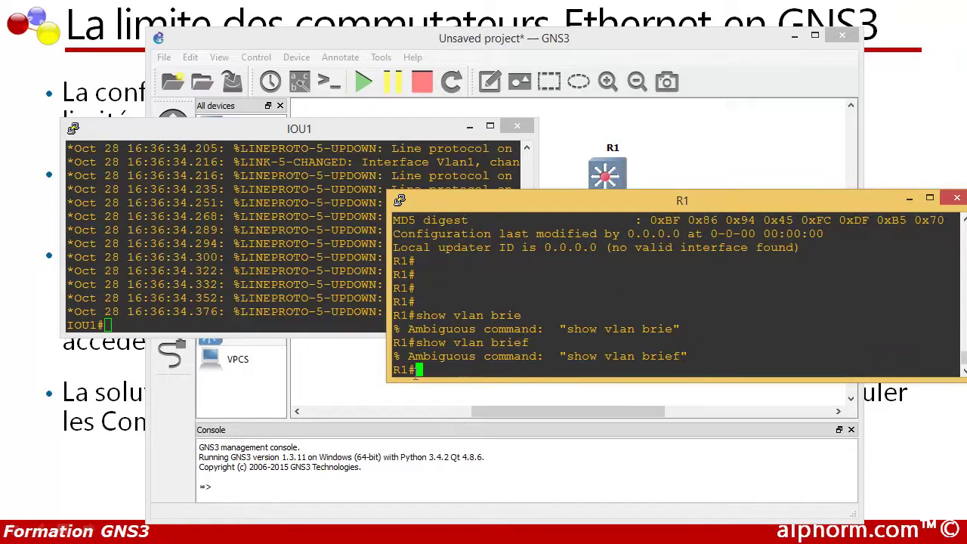
Display the VLAN list on IOU1 with show vlan brief and review the VLANs and their ports
{"action": "left_click", "coordinate": [333, 143]}
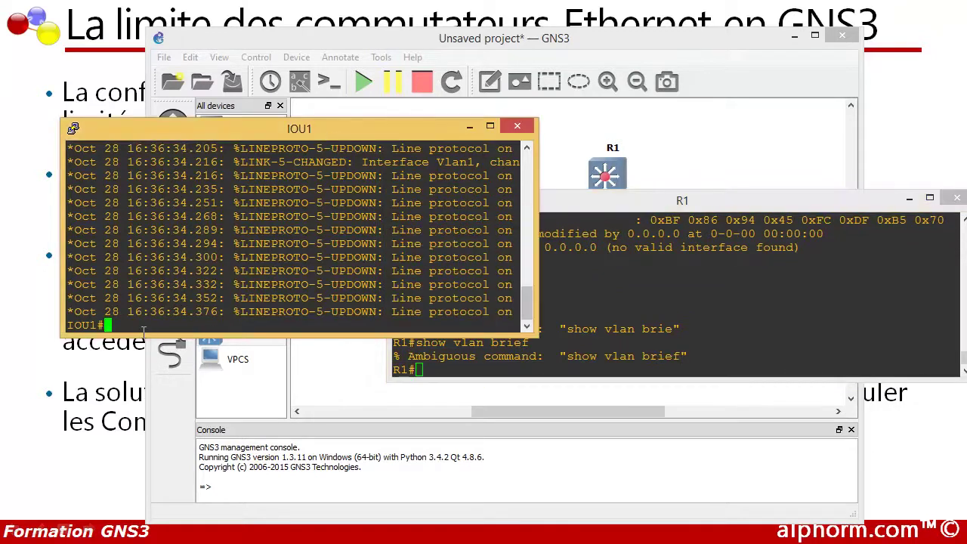
{"action": "type", "text": "sh"}
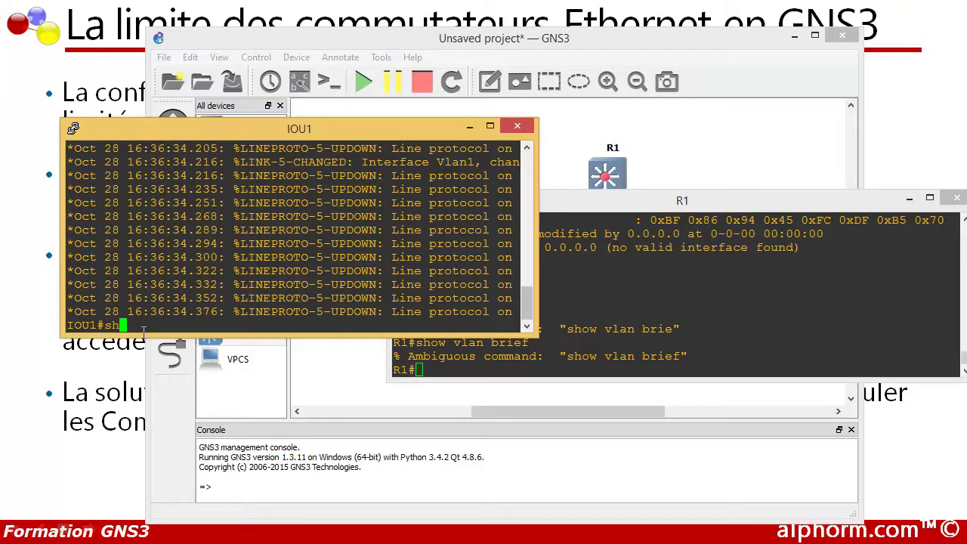
{"action": "type", "text": "h"}
{"action": "key", "text": "BackSpace"}
{"action": "type", "text": "ow vlan"}
{"action": "key", "text": "Tab"}
{"action": "type", "text": "br"}
{"action": "key", "text": "Tab"}
{"action": "key", "text": "Return"}
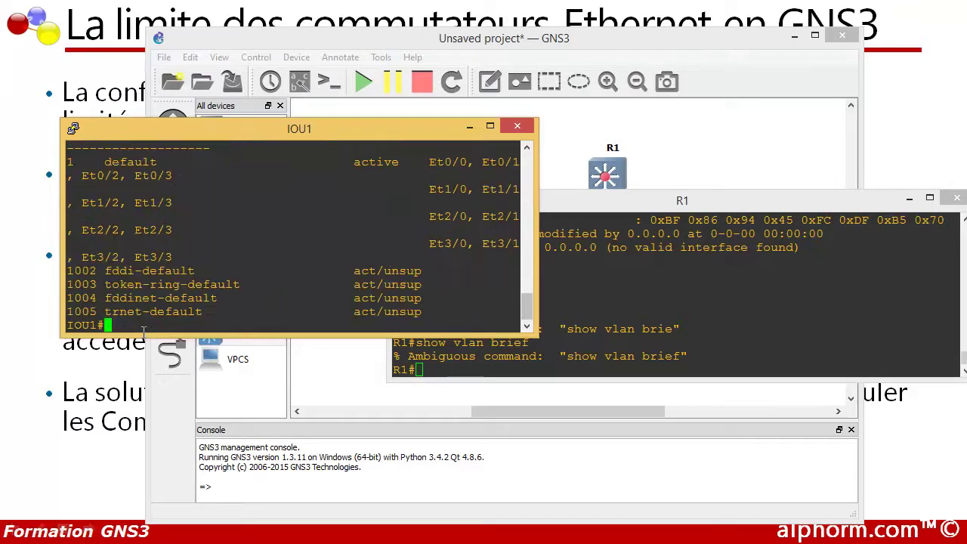
{"action": "scroll", "coordinate": [113, 234], "scroll_direction": "up", "scroll_amount": 3}
{"action": "scroll", "coordinate": [113, 234], "scroll_direction": "down", "scroll_amount": 3}
{"action": "left_click_drag", "start_coordinate": [70, 162], "coordinate": [163, 285]}
{"action": "left_click", "coordinate": [223, 216]}
Return to R1's console and enter global configuration mode with conf t
{"action": "left_click", "coordinate": [607, 200]}
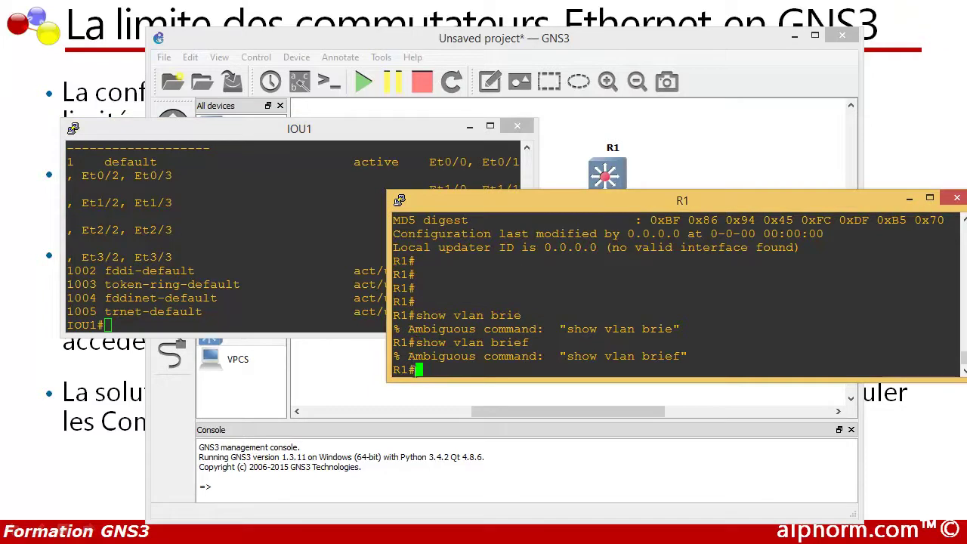
{"action": "key", "text": "Return"}
{"action": "key", "text": "Return"}
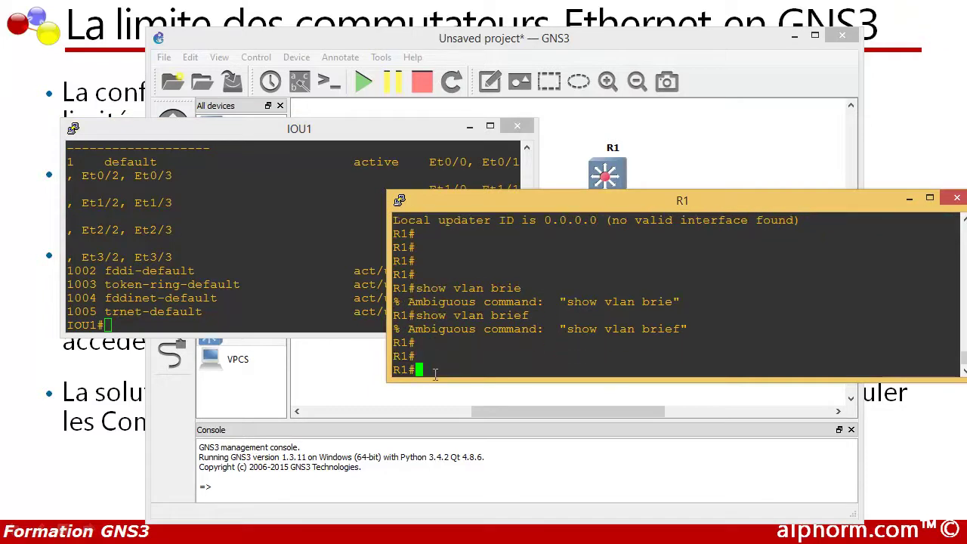
{"action": "type", "text": "conf t"}
{"action": "key", "text": "Return"}
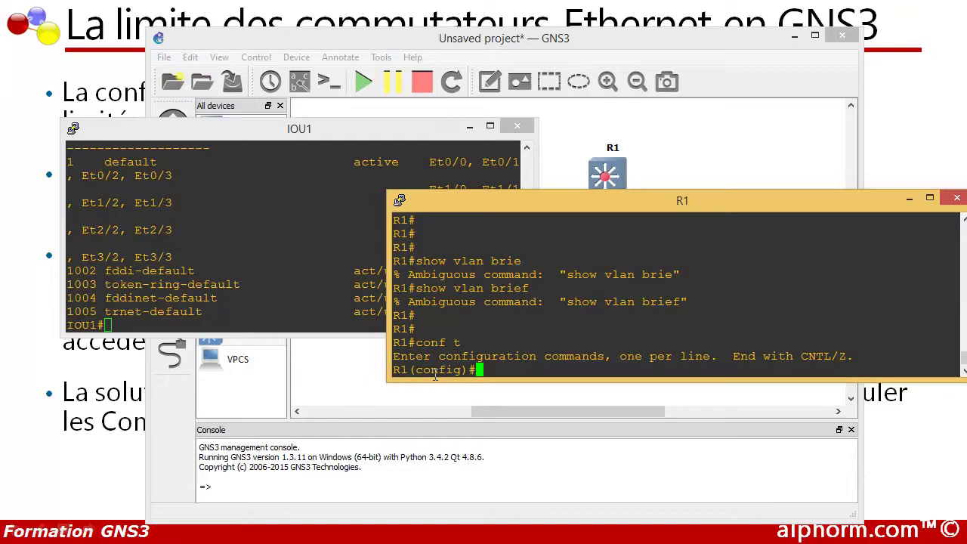
Try to select R1's interface range with int range fastEthernet 1/2-3, highlight the console response and shift the R1 window slightly
{"action": "type", "text": "int fa"}
{"action": "key", "text": "Tab"}
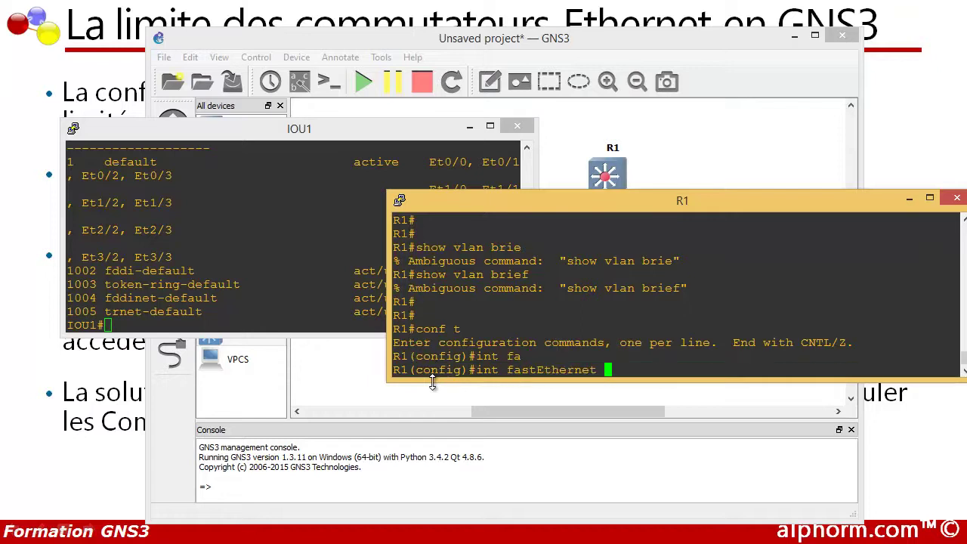
{"action": "key", "text": "Left"}
{"action": "key", "text": "Left"}
{"action": "key", "text": "Left"}
{"action": "key", "text": "Left"}
{"action": "key", "text": "Left"}
{"action": "key", "text": "Left"}
{"action": "key", "text": "Left"}
{"action": "key", "text": "Left"}
{"action": "key", "text": "Left"}
{"action": "key", "text": "Left"}
{"action": "key", "text": "Left"}
{"action": "key", "text": "Left"}
{"action": "key", "text": "Left"}
{"action": "key", "text": "Left"}
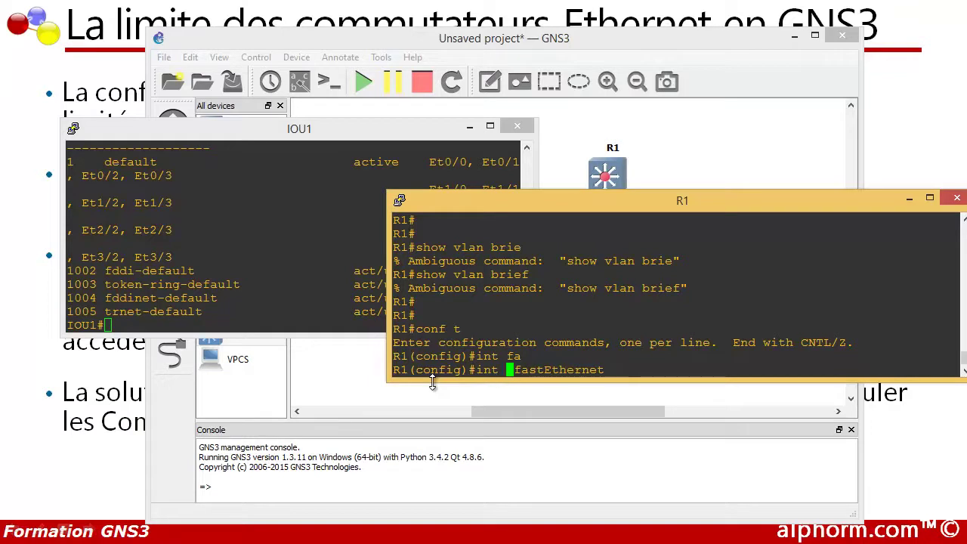
{"action": "type", "text": "range"}
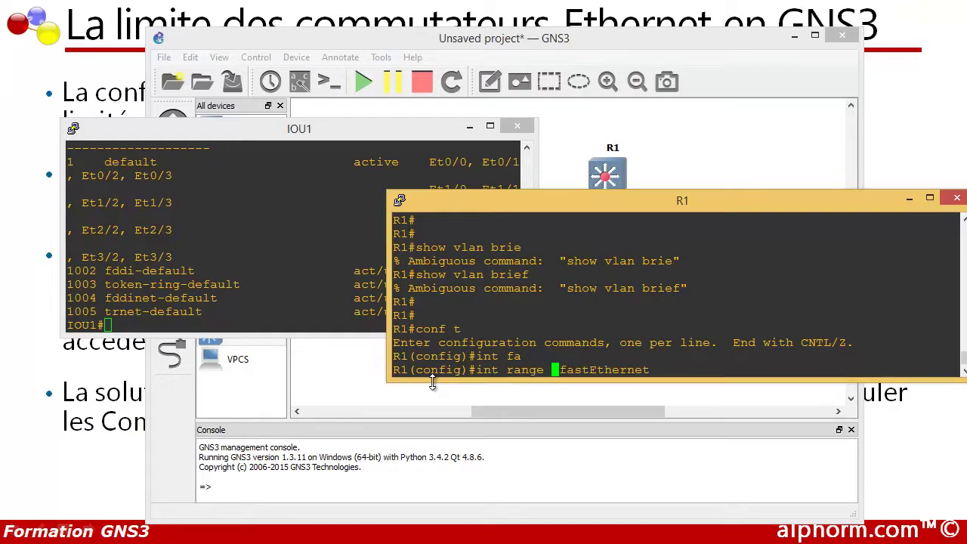
{"action": "key", "text": "Right"}
{"action": "key", "text": "Right"}
{"action": "key", "text": "Right"}
{"action": "key", "text": "Right"}
{"action": "key", "text": "Right"}
{"action": "key", "text": "Right"}
{"action": "key", "text": "Right"}
{"action": "key", "text": "Right"}
{"action": "key", "text": "Right"}
{"action": "key", "text": "Right"}
{"action": "key", "text": "Right"}
{"action": "key", "text": "Right"}
{"action": "key", "text": "Right"}
{"action": "type", "text": "1/2-3"}
{"action": "key", "text": "Return"}
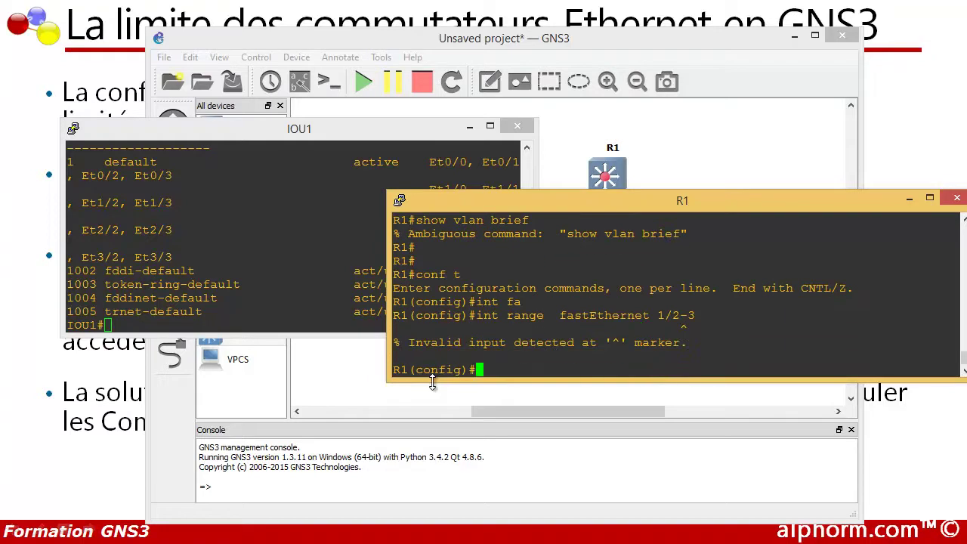
{"action": "left_click_drag", "start_coordinate": [416, 343], "coordinate": [603, 343]}
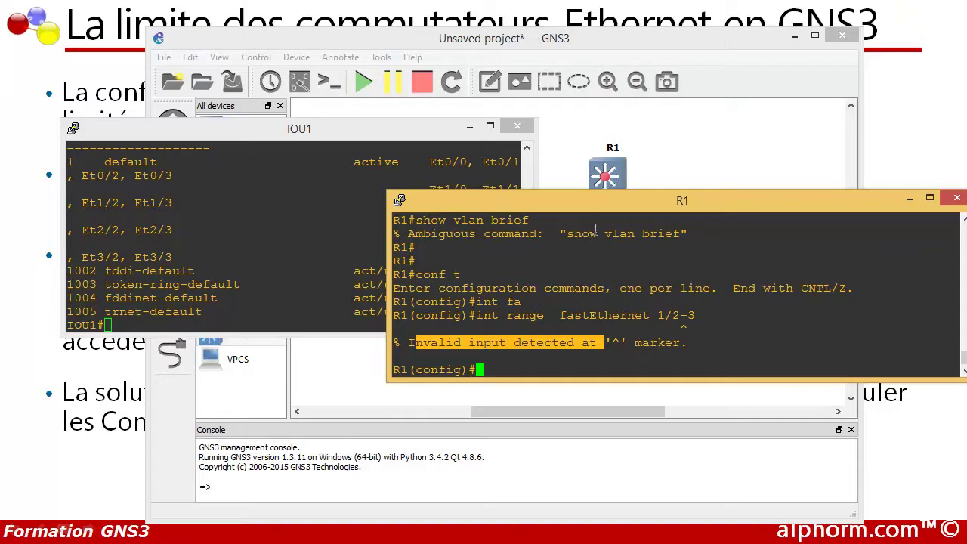
{"action": "left_click_drag", "start_coordinate": [603, 205], "coordinate": [560, 211]}
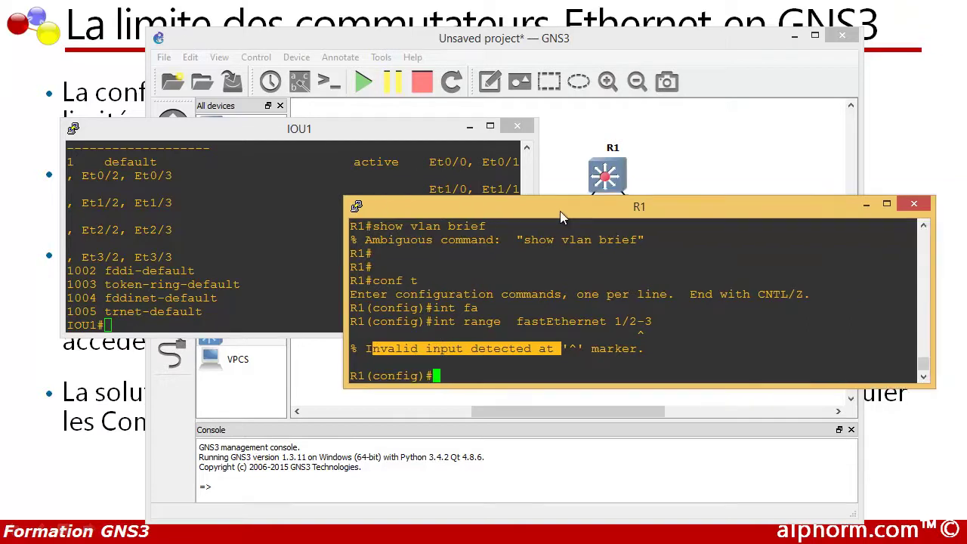
Switch to the IOU1 console and enter global configuration mode with conf t
{"action": "left_click", "coordinate": [326, 132]}
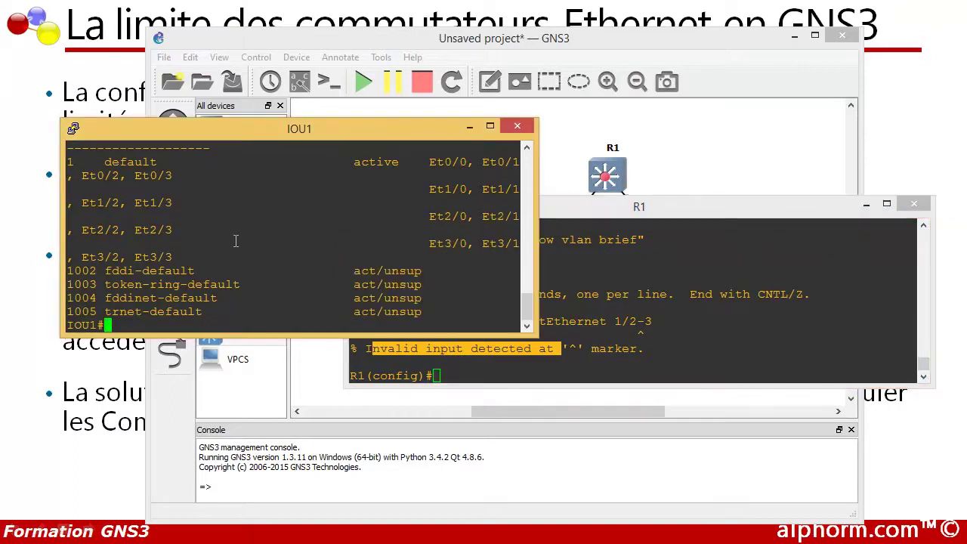
{"action": "key", "text": "Return"}
{"action": "key", "text": "Return"}
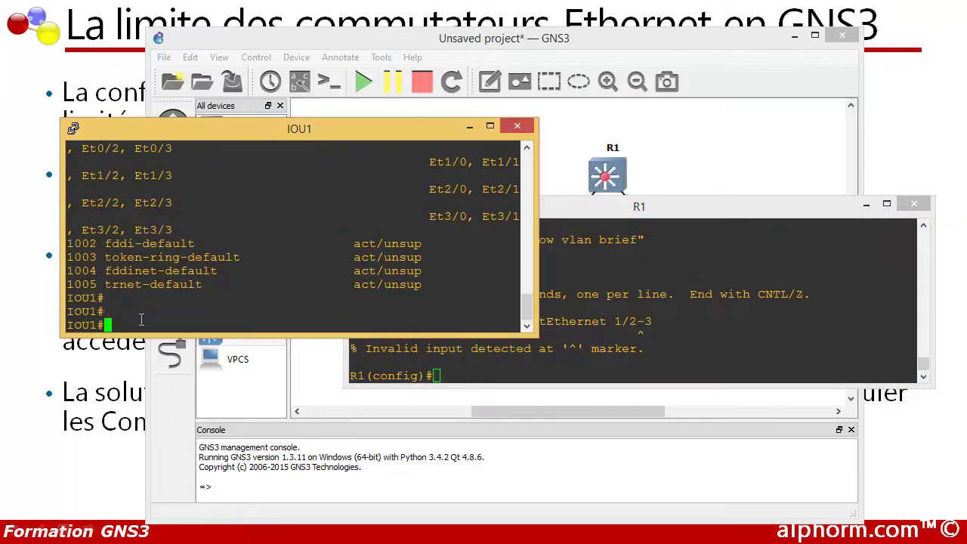
{"action": "type", "text": "show"}
{"action": "key", "text": "BackSpace"}
{"action": "key", "text": "BackSpace"}
{"action": "key", "text": "BackSpace"}
{"action": "key", "text": "BackSpace"}
{"action": "key", "text": "BackSpace"}
{"action": "type", "text": "conf t"}
{"action": "key", "text": "Return"}
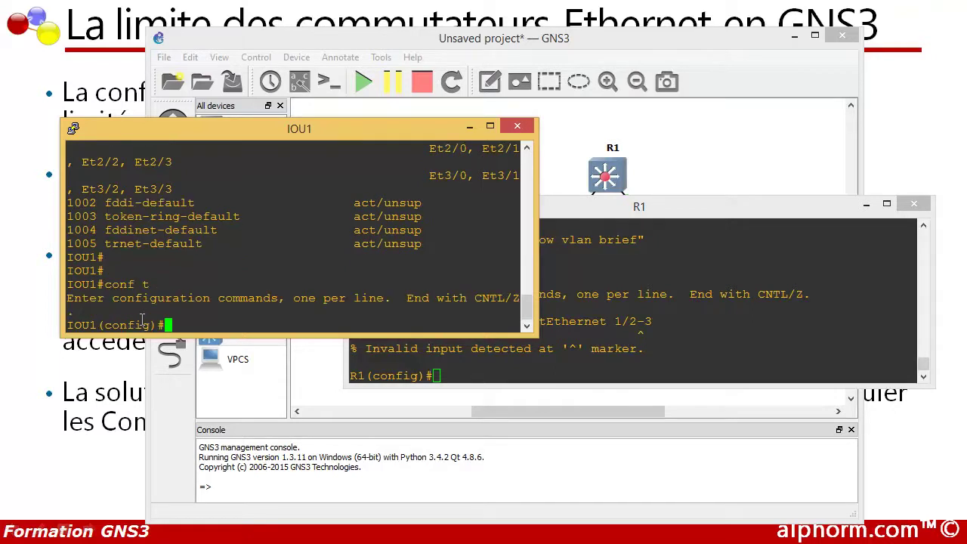
Check IOU1's port names in the VLAN list and select its first four Ethernet ports with int range e 0/0-3
{"action": "type", "text": "int erange e 0/"}
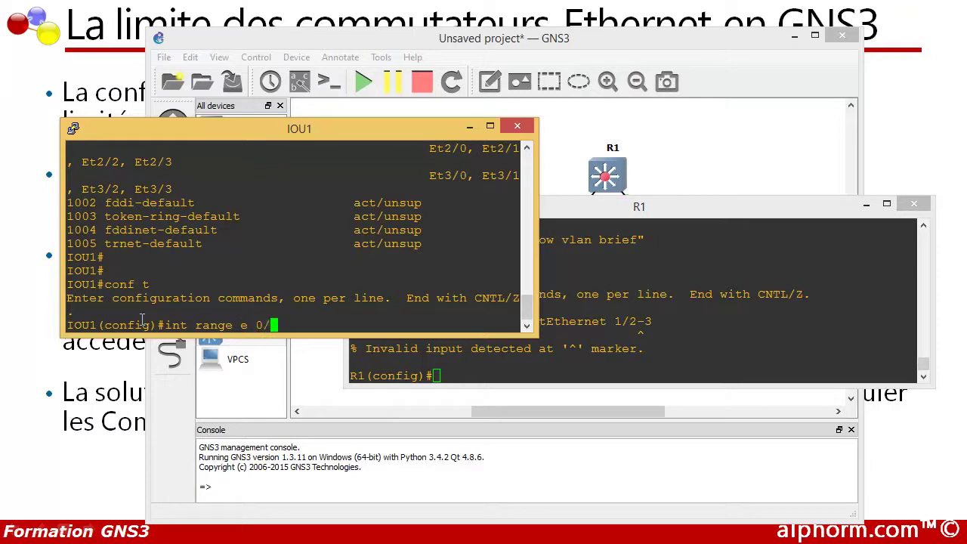
{"action": "key", "text": "BackSpace"}
{"action": "key", "text": "BackSpace"}
{"action": "scroll", "coordinate": [184, 320], "scroll_direction": "up", "scroll_amount": 5}
{"action": "scroll", "coordinate": [183, 319], "scroll_direction": "down", "scroll_amount": 3}
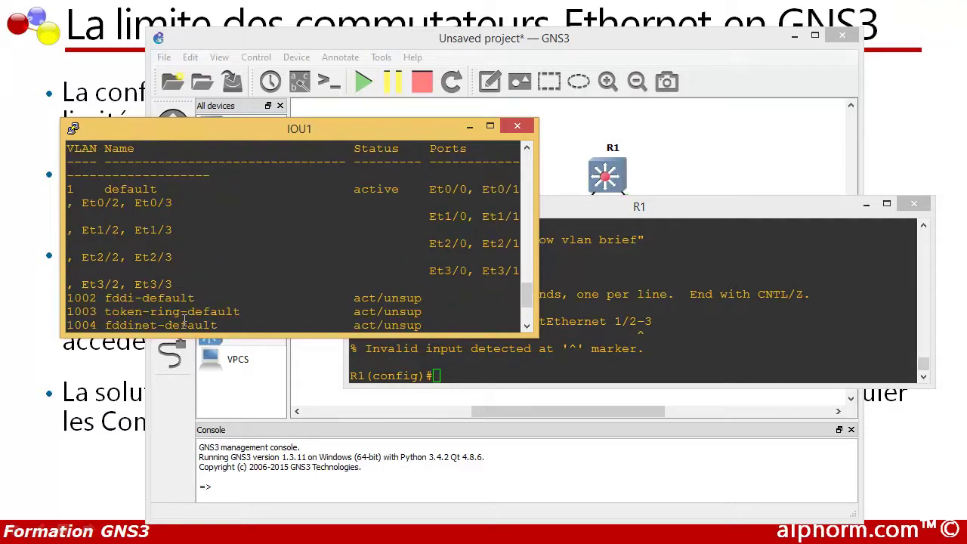
{"action": "scroll", "coordinate": [183, 319], "scroll_direction": "down", "scroll_amount": 3}
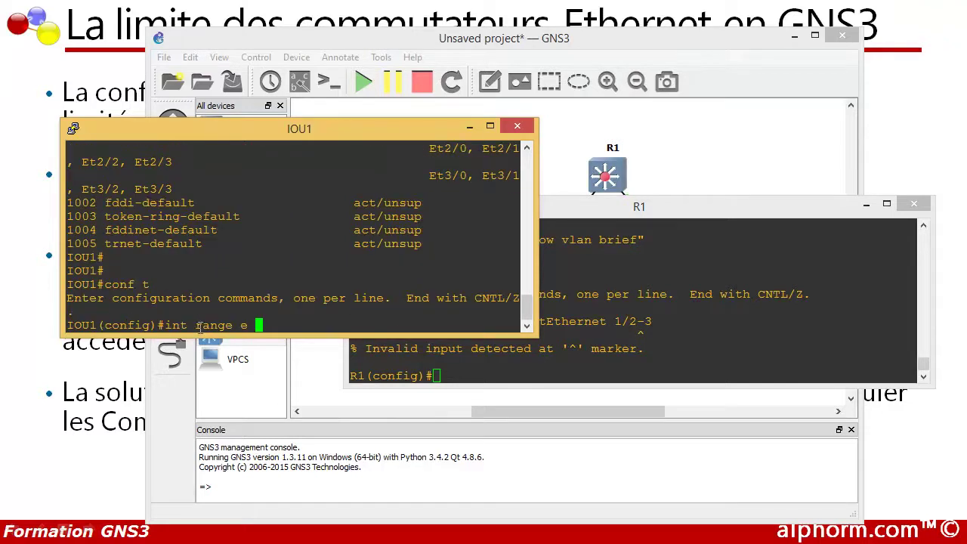
{"action": "type", "text": "0/0-3"}
{"action": "key", "text": "Return"}
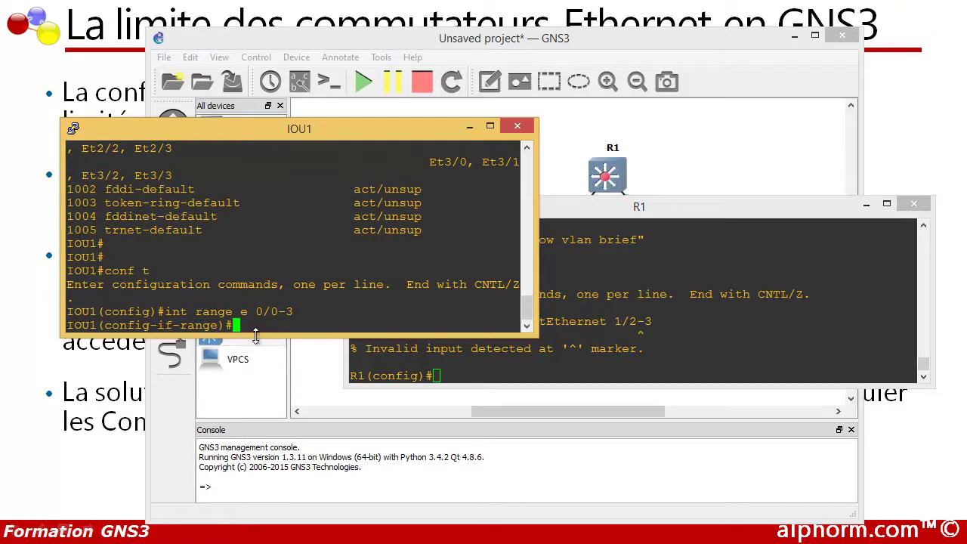
Set the trunk encapsulation of the selected IOU1 ports with switchport trunk encapsulation dot1q
{"action": "type", "text": "swi"}
{"action": "key", "text": "Tab"}
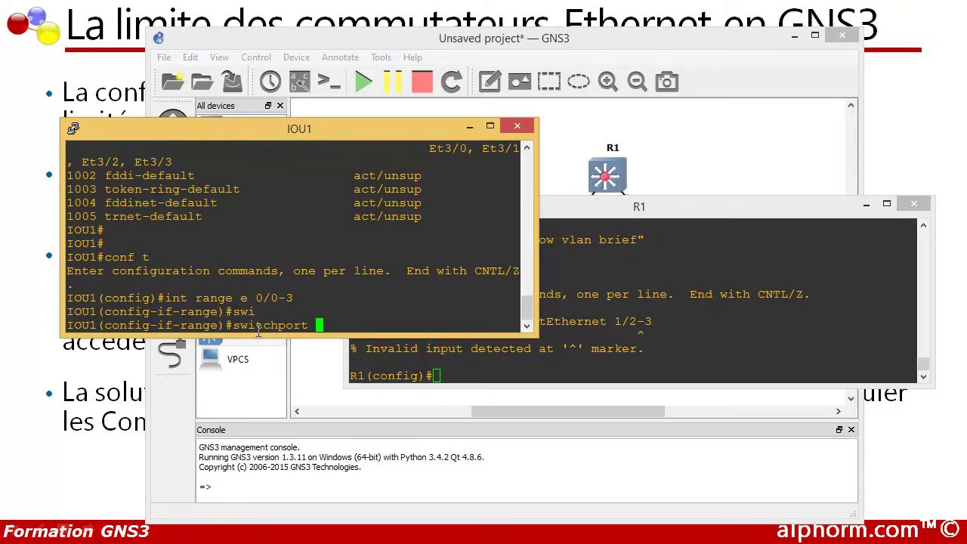
{"action": "type", "text": "t"}
{"action": "key", "text": "BackSpace"}
{"action": "type", "text": "tr"}
{"action": "key", "text": "Tab"}
{"action": "type", "text": "en"}
{"action": "key", "text": "Tab"}
{"action": "type", "text": "d"}
{"action": "key", "text": "Tab"}
{"action": "key", "text": "Return"}
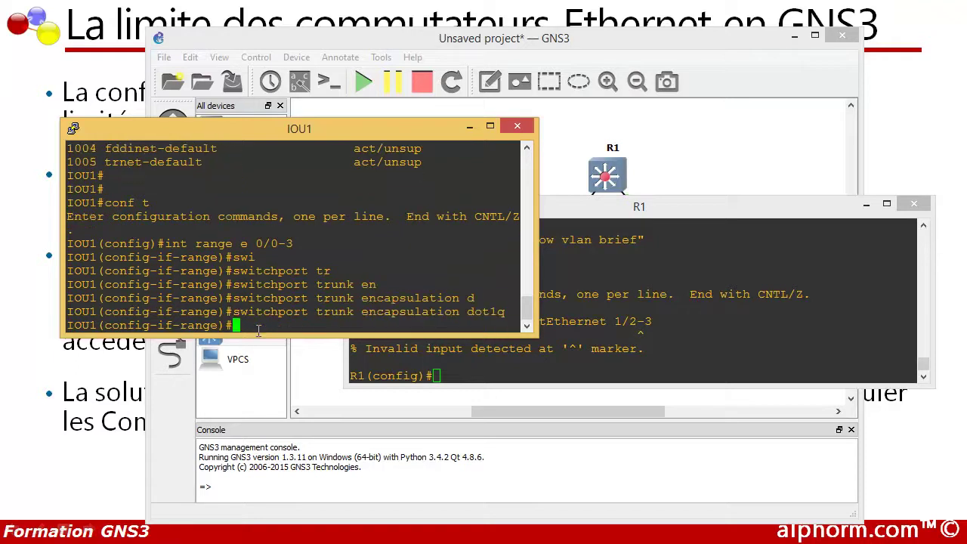
Put the selected IOU1 ports into trunk mode with switchport mode trunk
{"action": "type", "text": "swi"}
{"action": "key", "text": "Tab"}
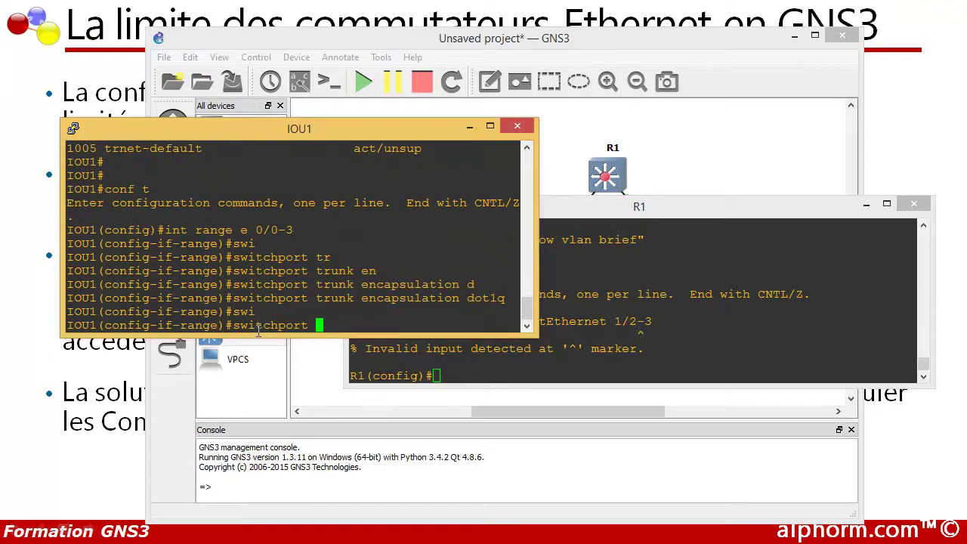
{"action": "type", "text": "mode"}
{"action": "key", "text": "Tab"}
{"action": "type", "text": "tr"}
{"action": "key", "text": "Tab"}
{"action": "key", "text": "Return"}
{"action": "key", "text": "Return"}
{"action": "key", "text": "Return"}
{"action": "key", "text": "Return"}
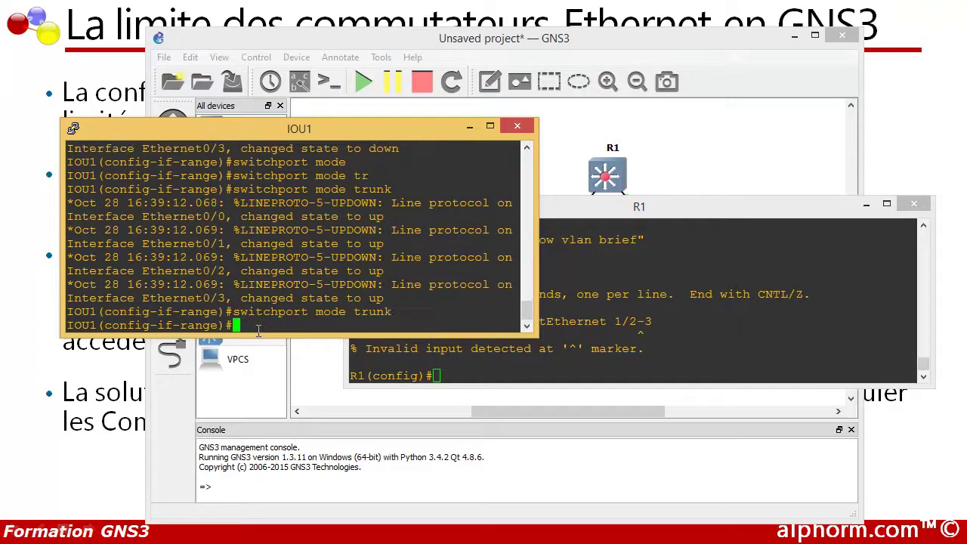
Bundle the selected IOU1 ports into an EtherChannel with channel-group 1 mode on
{"action": "type", "text": "ch"}
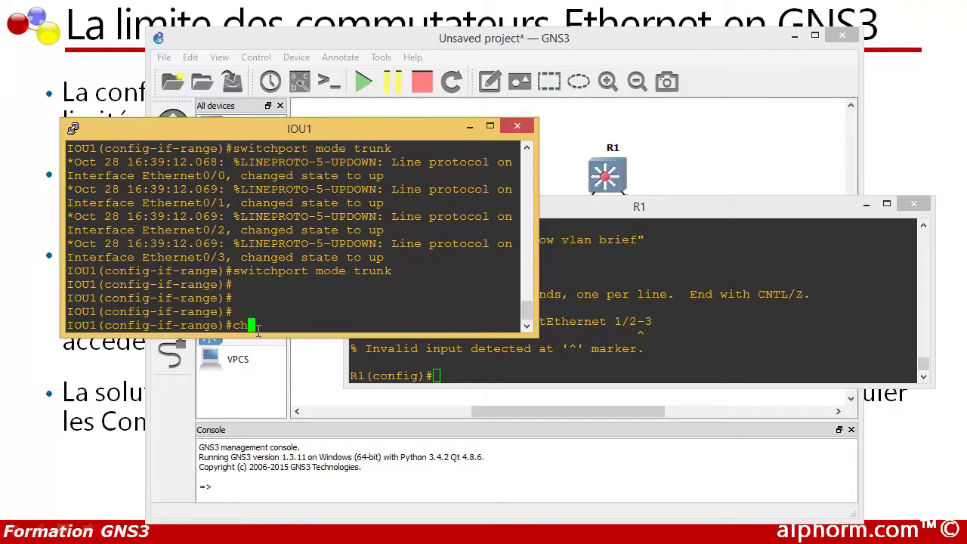
{"action": "key", "text": "BackSpace"}
{"action": "key", "text": "BackSpace"}
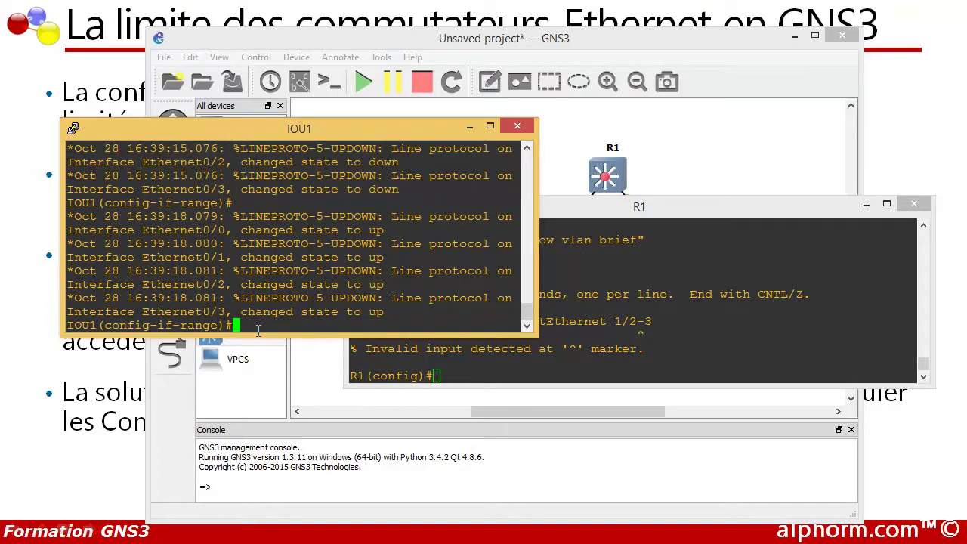
{"action": "type", "text": "ch"}
{"action": "key", "text": "Tab"}
{"action": "type", "text": "gro"}
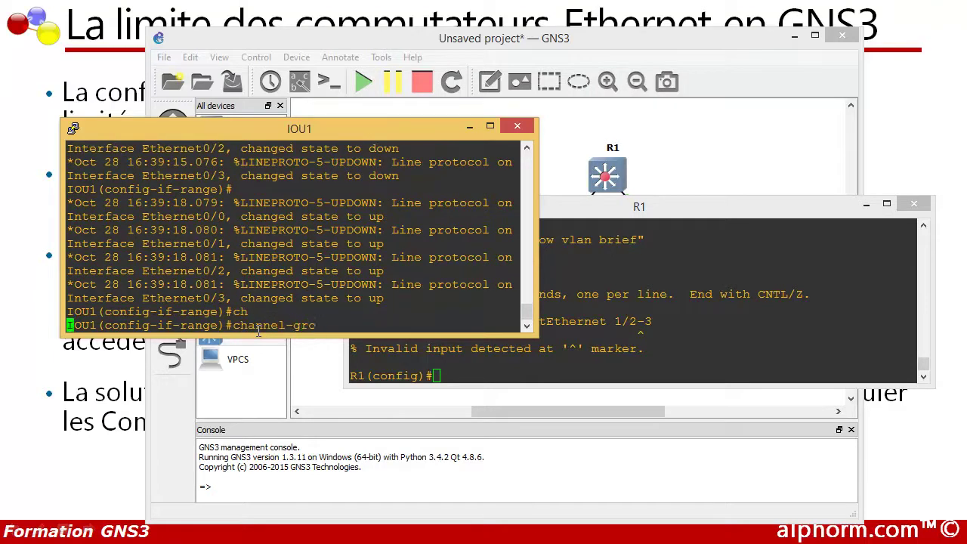
{"action": "key", "text": "Tab"}
{"action": "type", "text": "1 "}
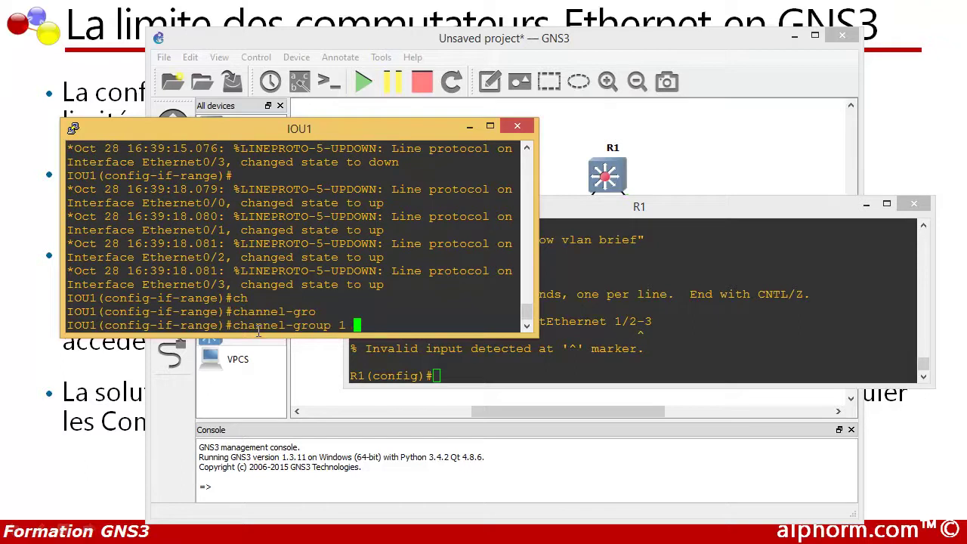
{"action": "type", "text": "mode on"}
{"action": "key", "text": "Return"}
{"action": "key", "text": "Return"}
{"action": "key", "text": "Return"}
{"action": "key", "text": "Return"}
{"action": "key", "text": "Return"}
{"action": "key", "text": "Return"}
{"action": "key", "text": "Return"}
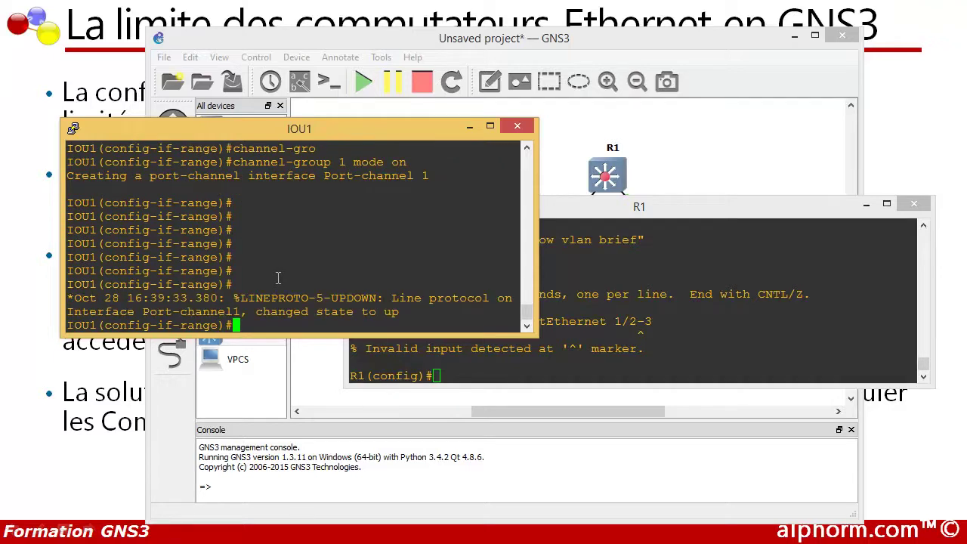
Minimize the R1 and IOU1 consoles and switch to Chrome, showing the labswitch.blogspot.com page
{"action": "left_click", "coordinate": [576, 219]}
{"action": "left_click_drag", "start_coordinate": [520, 205], "coordinate": [459, 196]}
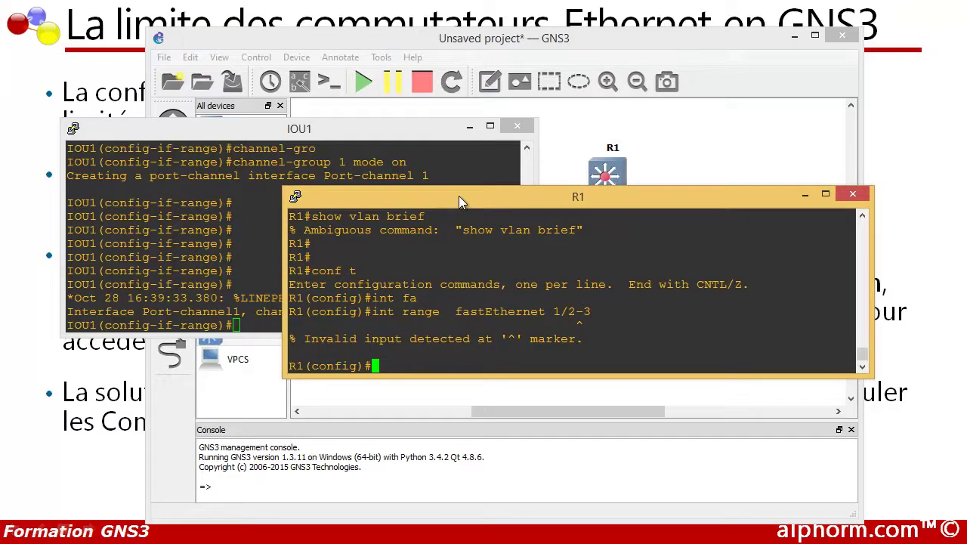
{"action": "left_click", "coordinate": [807, 198]}
{"action": "left_click", "coordinate": [469, 126]}
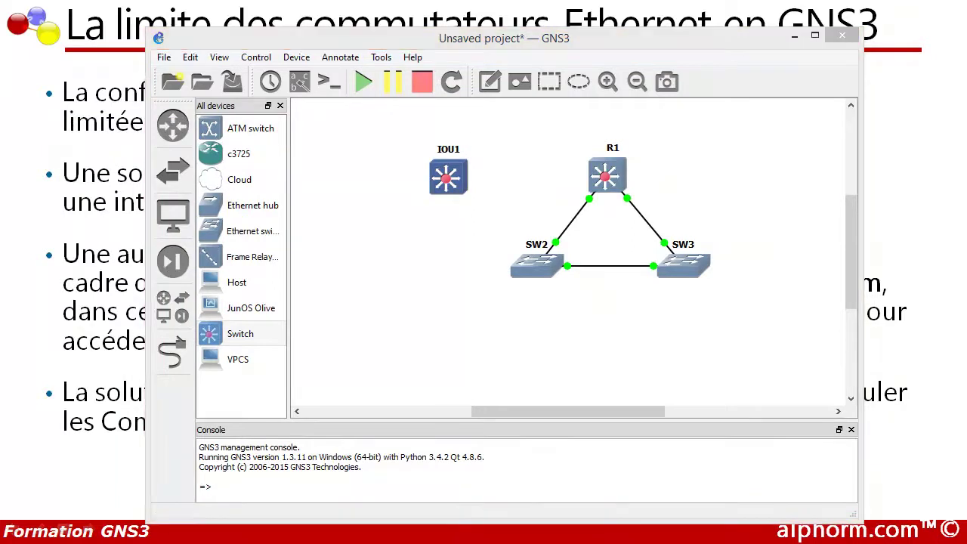
{"action": "key", "text": "alt+Tab"}
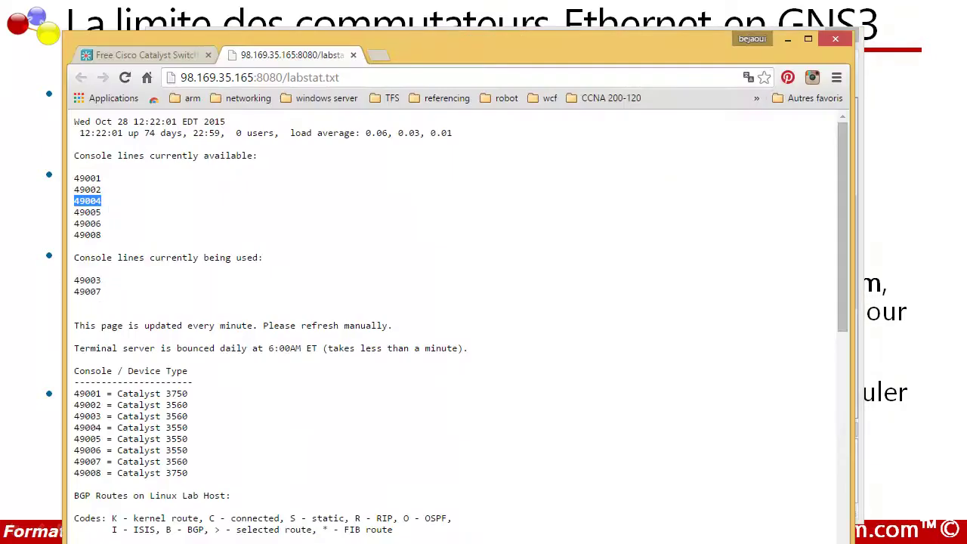
{"action": "left_click", "coordinate": [152, 55]}
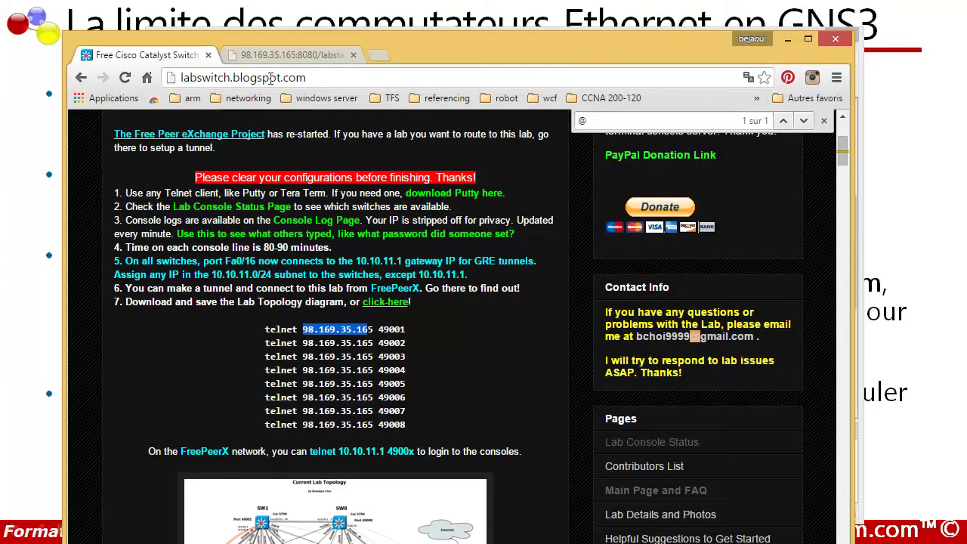
{"action": "left_click", "coordinate": [303, 328]}
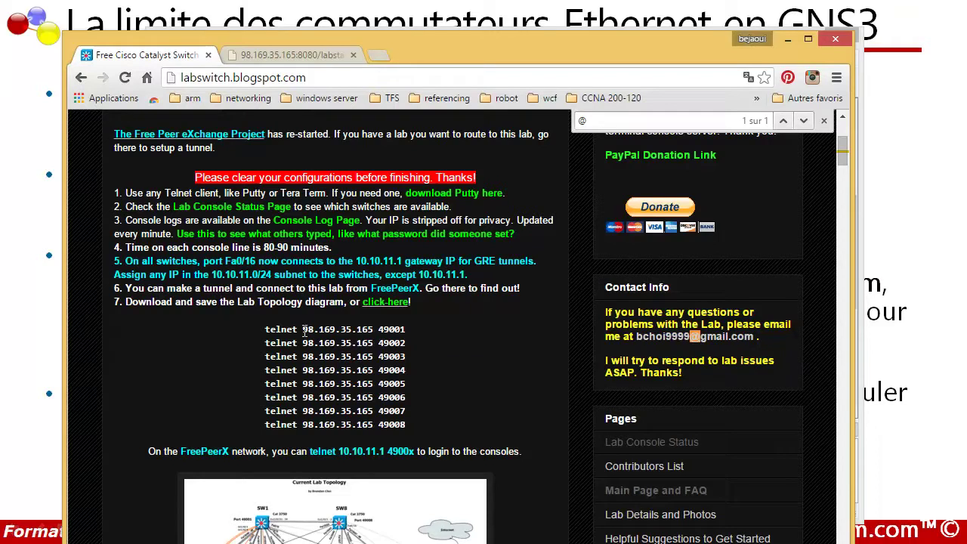
{"action": "left_click_drag", "start_coordinate": [303, 330], "coordinate": [371, 325]}
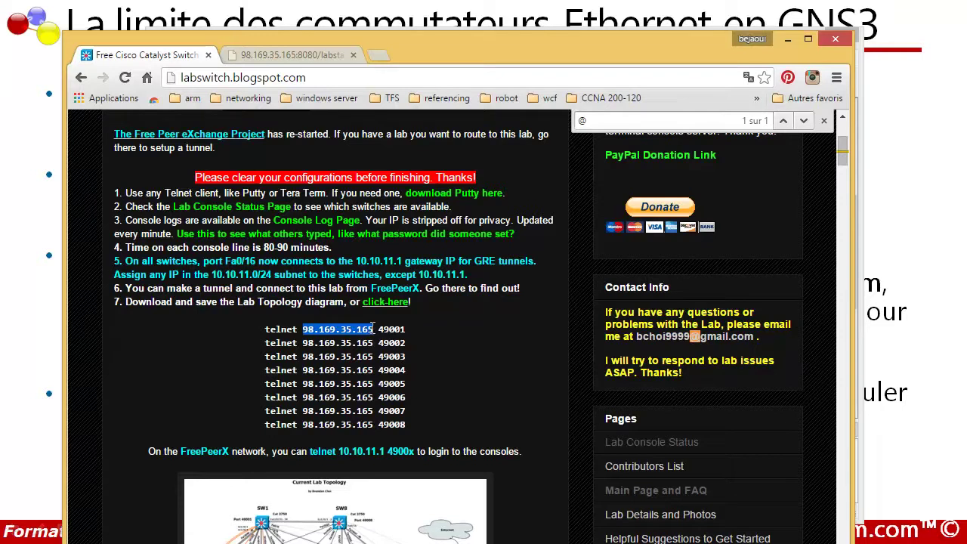
{"action": "right_click", "coordinate": [357, 328]}
{"action": "left_click", "coordinate": [381, 337]}
{"action": "right_click", "coordinate": [328, 329]}
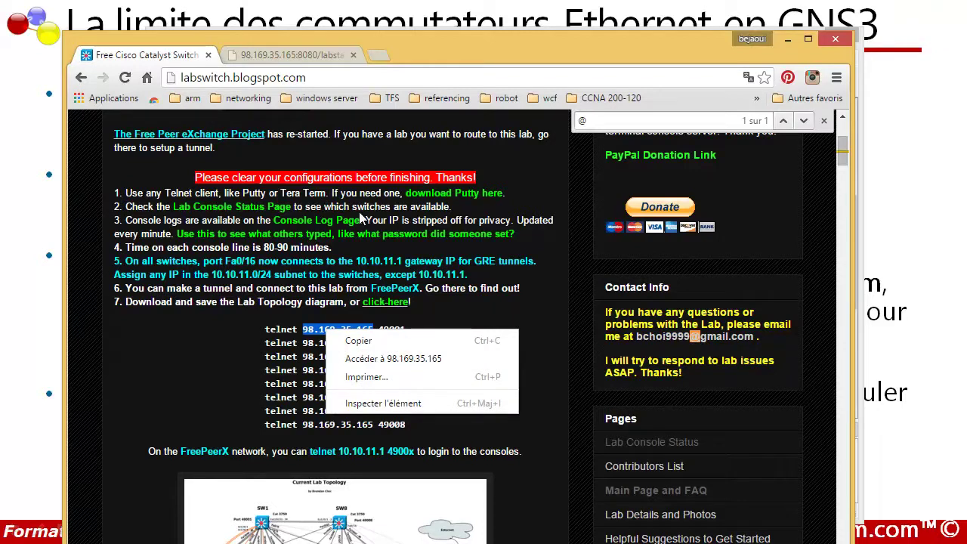
Open the Lab Console Status Page in a new tab and check which console lines are available
{"action": "right_click", "coordinate": [231, 207]}
{"action": "left_click", "coordinate": [245, 217]}
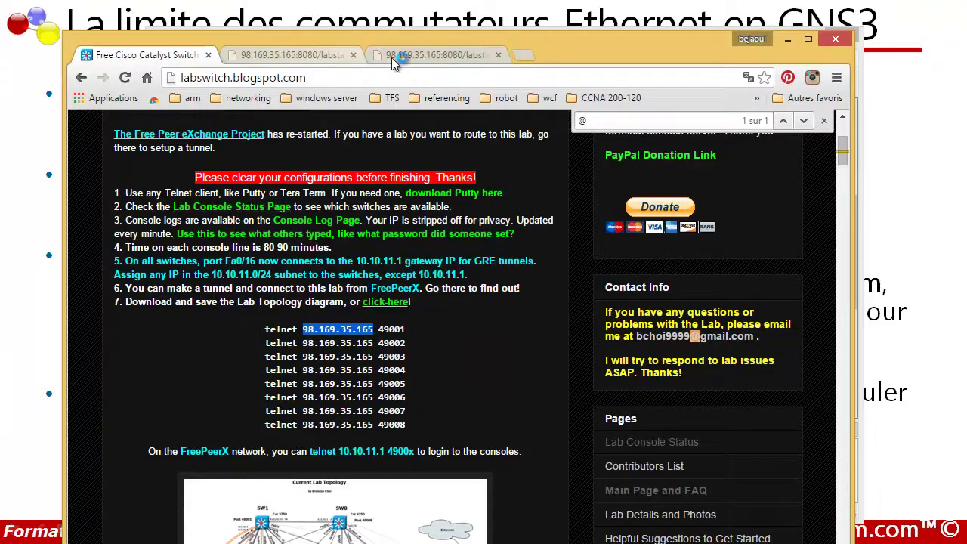
{"action": "left_click", "coordinate": [392, 58]}
{"action": "scroll", "coordinate": [151, 257], "scroll_direction": "down", "scroll_amount": 1}
{"action": "scroll", "coordinate": [89, 189], "scroll_direction": "up", "scroll_amount": 1}
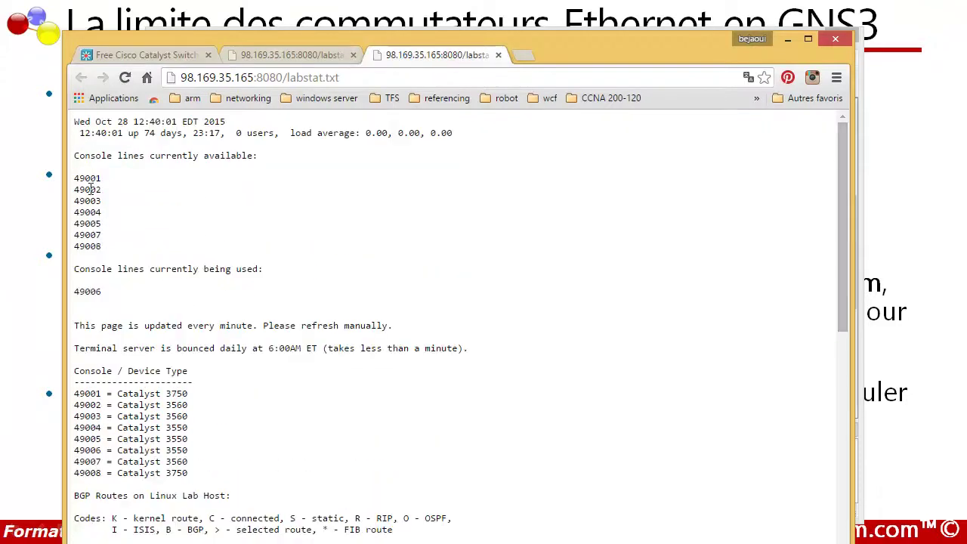
Copy port number 49008 from the list of available console lines
{"action": "left_click_drag", "start_coordinate": [103, 245], "coordinate": [74, 245]}
{"action": "right_click", "coordinate": [76, 246]}
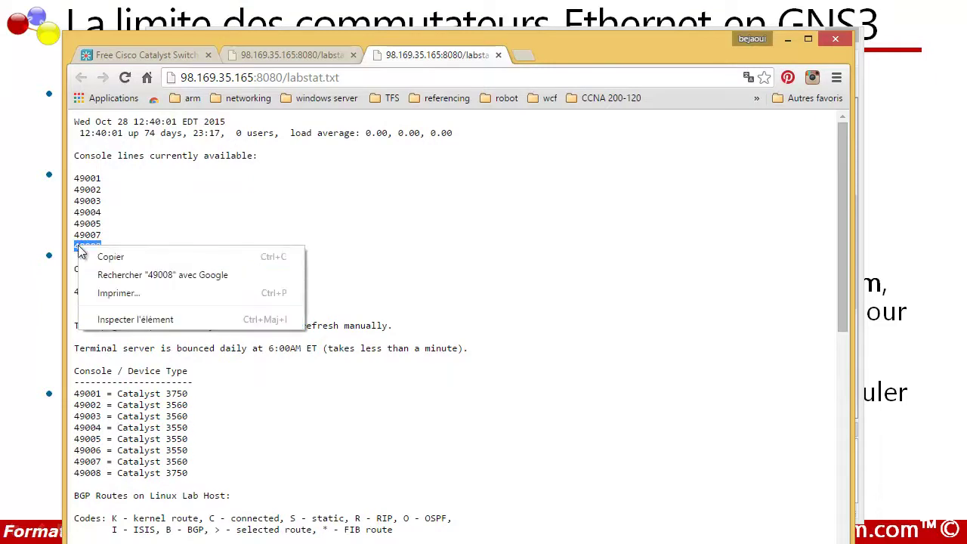
{"action": "left_click", "coordinate": [96, 255]}
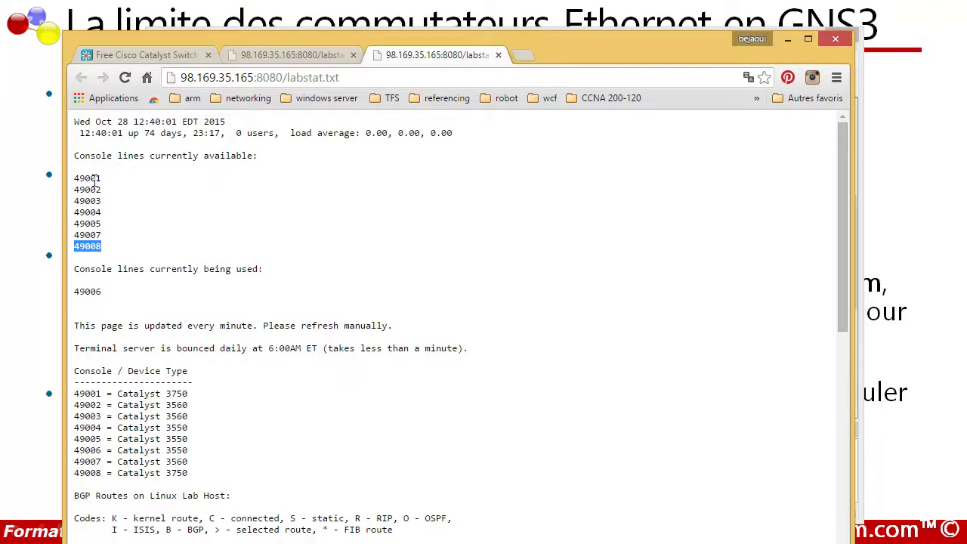
{"action": "right_click", "coordinate": [88, 251]}
{"action": "left_click", "coordinate": [105, 257]}
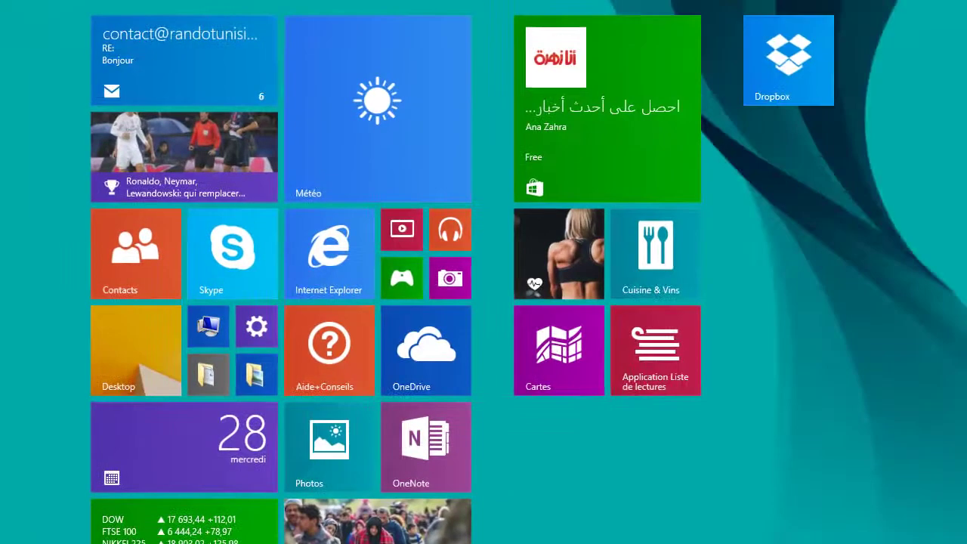
{"action": "type", "text": "puty"}
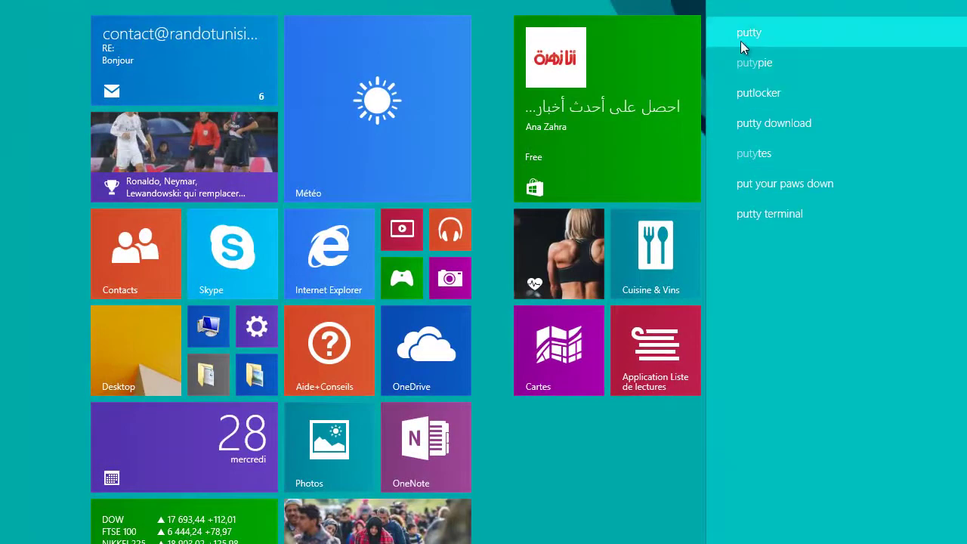
{"action": "left_click", "coordinate": [759, 38]}
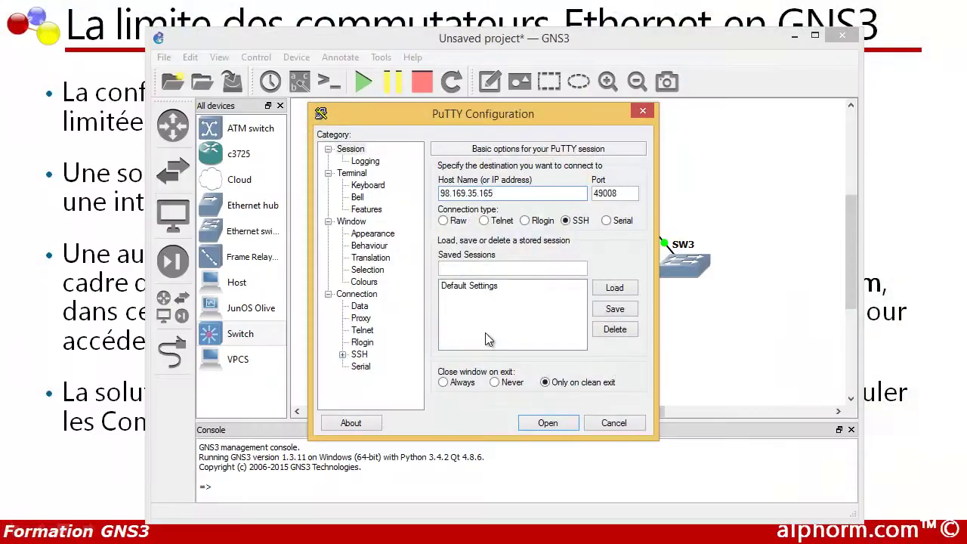
{"action": "left_click", "coordinate": [484, 221]}
{"action": "left_click", "coordinate": [545, 423]}
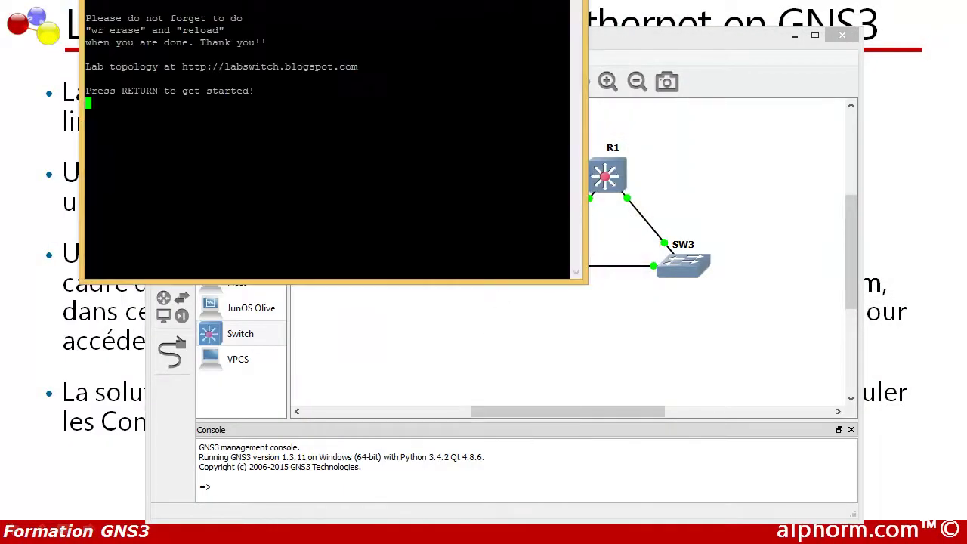
{"action": "key", "text": "Return"}
{"action": "key", "text": "Return"}
{"action": "key", "text": "Return"}
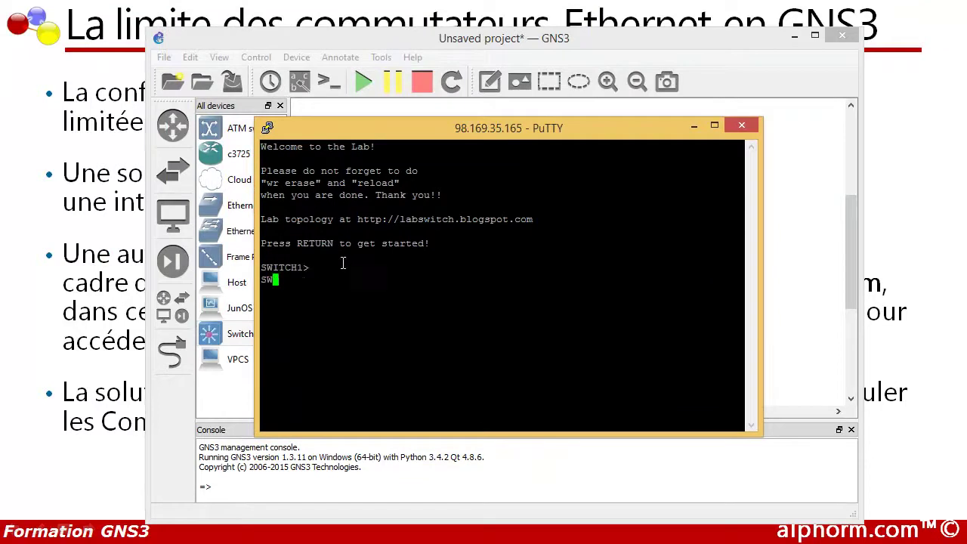
Try to enter privileged mode on SWITCH1 with enable, answering the enable password prompts
{"action": "type", "text": "en"}
{"action": "key", "text": "Tab"}
{"action": "key", "text": "Return"}
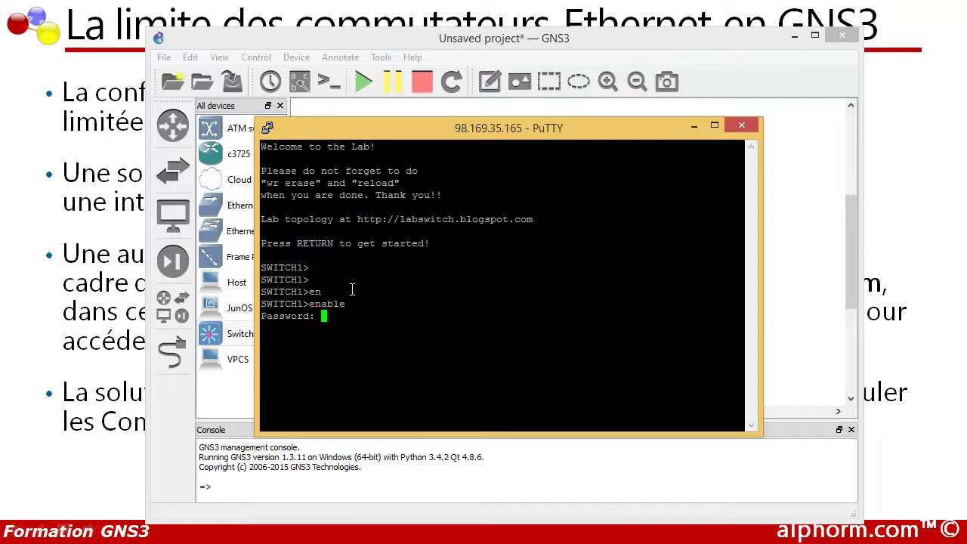
{"action": "key", "text": "Return"}
{"action": "key", "text": "Return"}
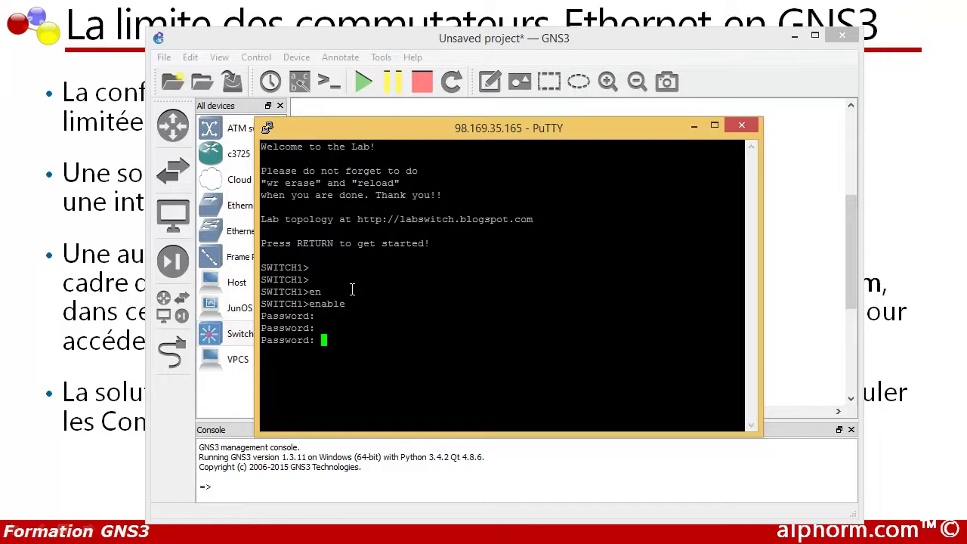
{"action": "key", "text": "Return"}
{"action": "key", "text": "Return"}
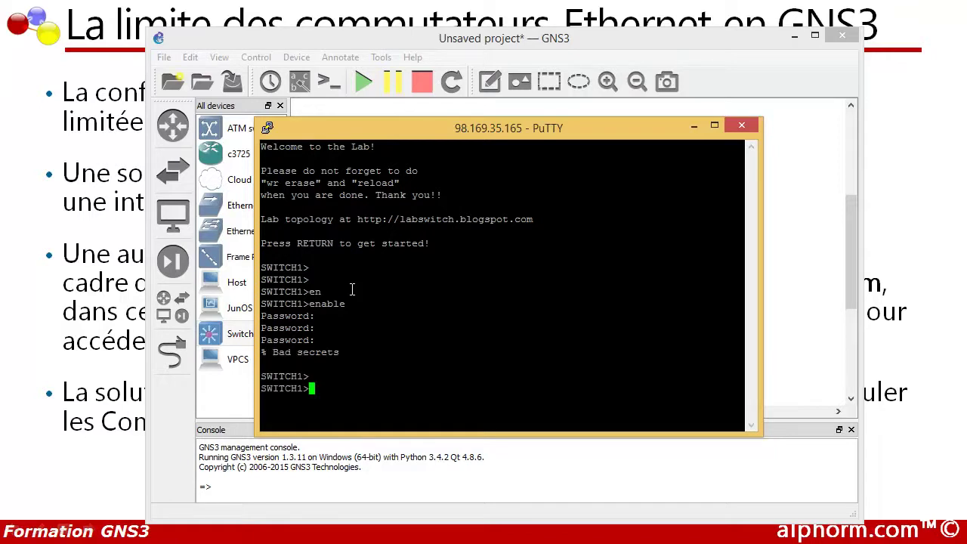
List the remote switch's interfaces with show ip int br and page through their status
{"action": "type", "text": "show ip int br"}
{"action": "key", "text": "Return"}
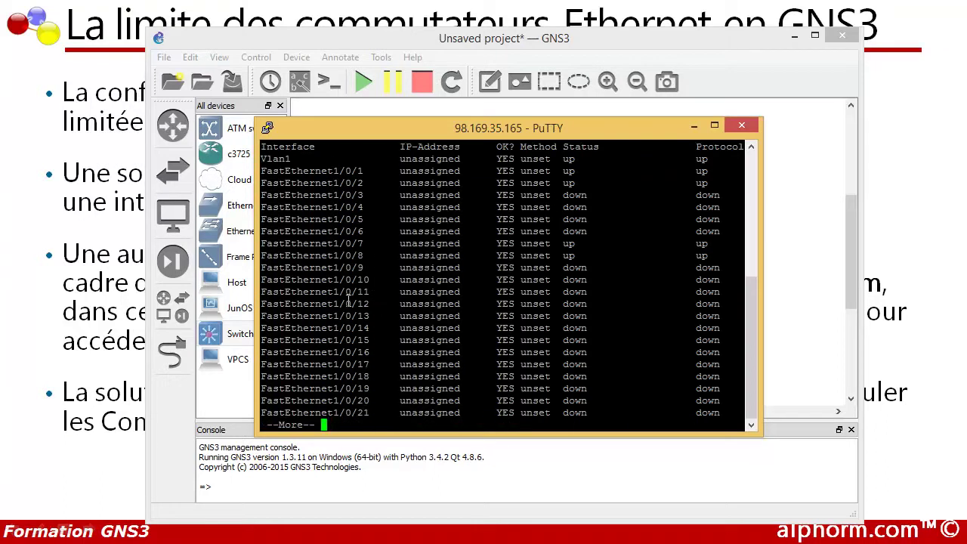
{"action": "key", "text": "Return"}
{"action": "key", "text": "Return"}
{"action": "key", "text": "Return"}
{"action": "key", "text": "Return"}
{"action": "key", "text": "Return"}
{"action": "key", "text": "Return"}
{"action": "key", "text": "Return"}
{"action": "key", "text": "Return"}
{"action": "key", "text": "Return"}
{"action": "key", "text": "Return"}
{"action": "key", "text": "Return"}
{"action": "key", "text": "Return"}
{"action": "key", "text": "Return"}
{"action": "key", "text": "Return"}
{"action": "key", "text": "Return"}
{"action": "key", "text": "Return"}
{"action": "key", "text": "Return"}
{"action": "key", "text": "Return"}
{"action": "key", "text": "Return"}
{"action": "key", "text": "Return"}
{"action": "key", "text": "Return"}
{"action": "key", "text": "Return"}
{"action": "key", "text": "Return"}
{"action": "key", "text": "Return"}
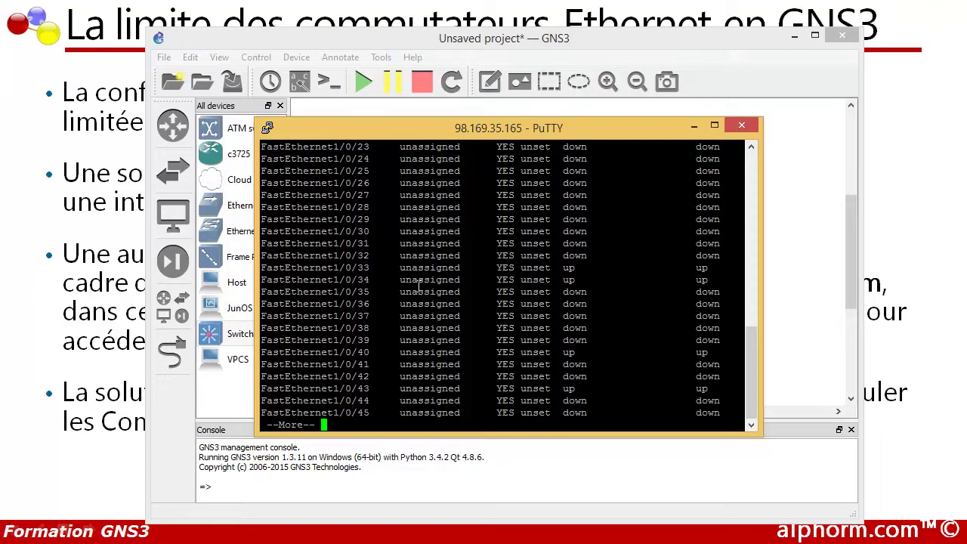
Switch back to Chrome and open the lab website's Console Log Page in a new tab
{"action": "key", "text": "alt+Tab"}
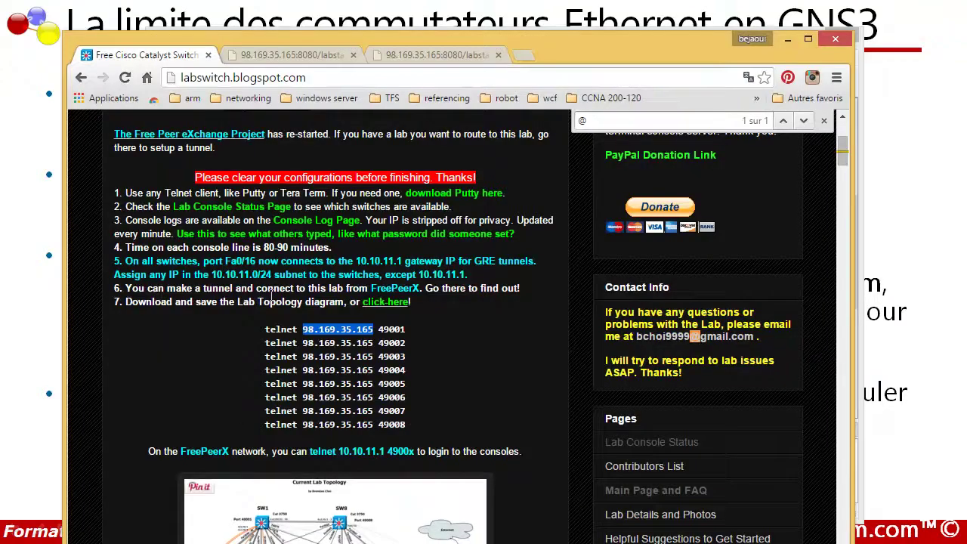
{"action": "right_click", "coordinate": [306, 221]}
{"action": "left_click", "coordinate": [333, 228]}
{"action": "left_click", "coordinate": [547, 55]}
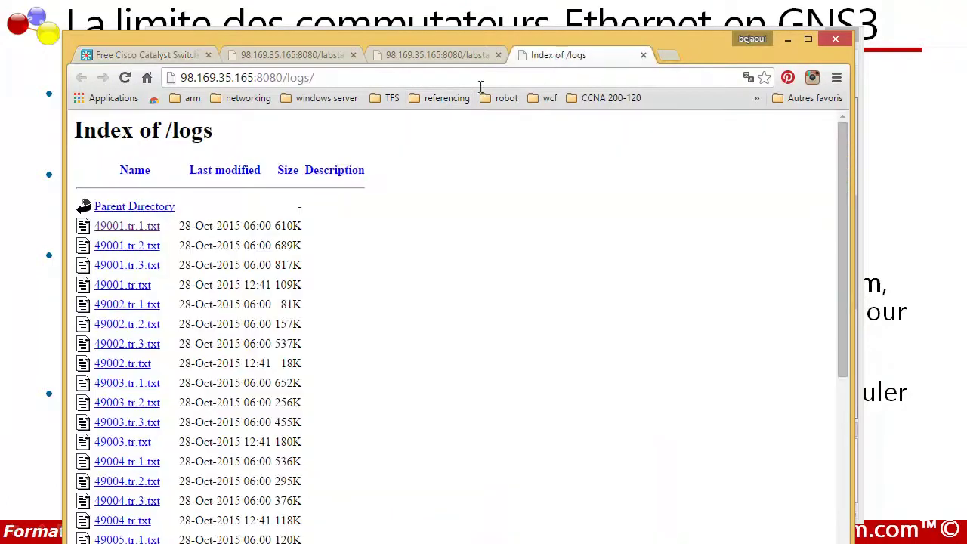
Open the 49008.tr.3.txt log and examine the commands recorded from earlier console sessions
{"action": "scroll", "coordinate": [132, 257], "scroll_direction": "down", "scroll_amount": 4}
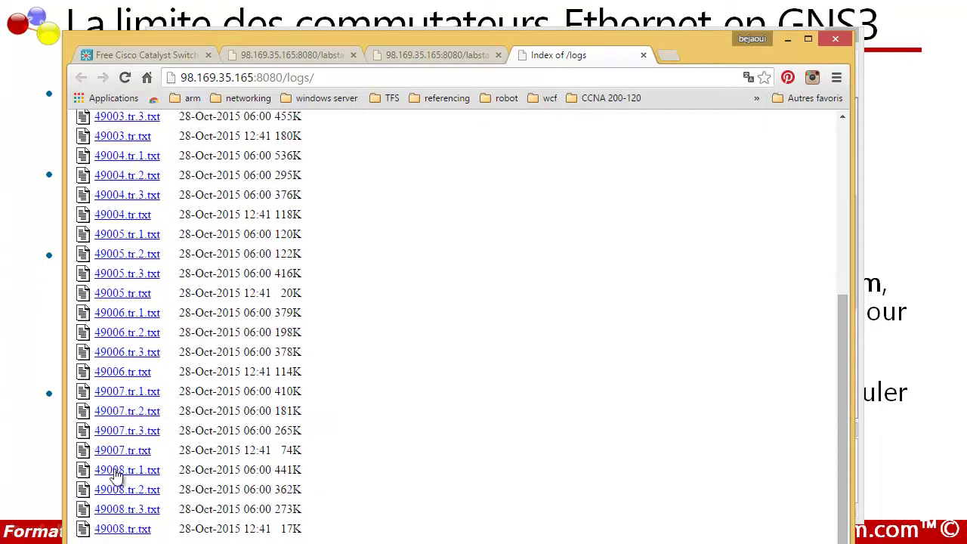
{"action": "left_click", "coordinate": [115, 511]}
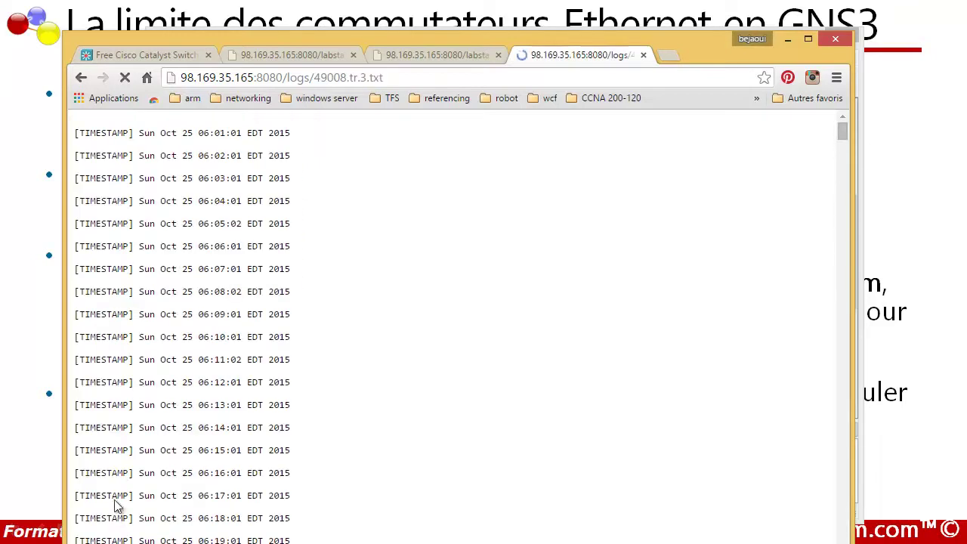
{"action": "scroll", "coordinate": [759, 150], "scroll_direction": "down", "scroll_amount": 12}
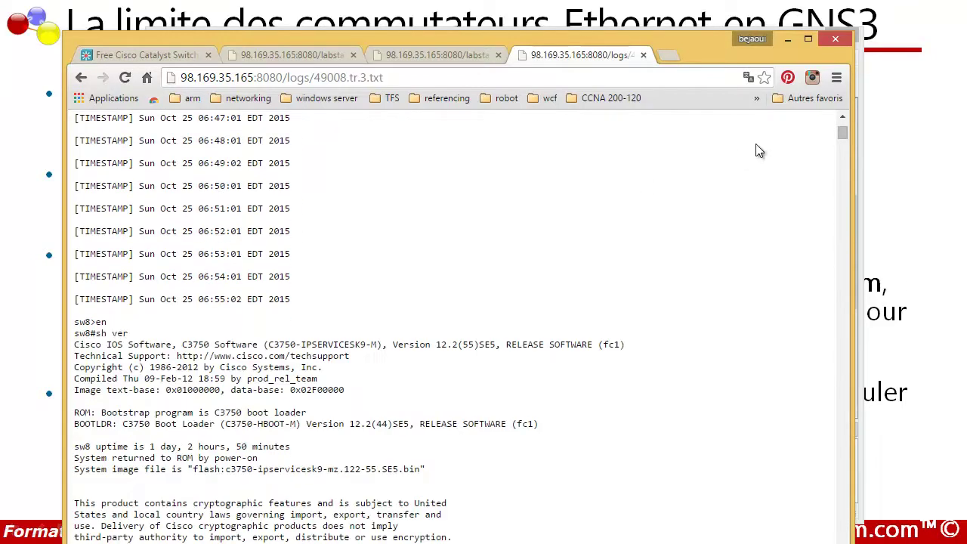
{"action": "left_click_drag", "start_coordinate": [838, 133], "coordinate": [841, 136]}
{"action": "scroll", "coordinate": [299, 361], "scroll_direction": "down", "scroll_amount": 4}
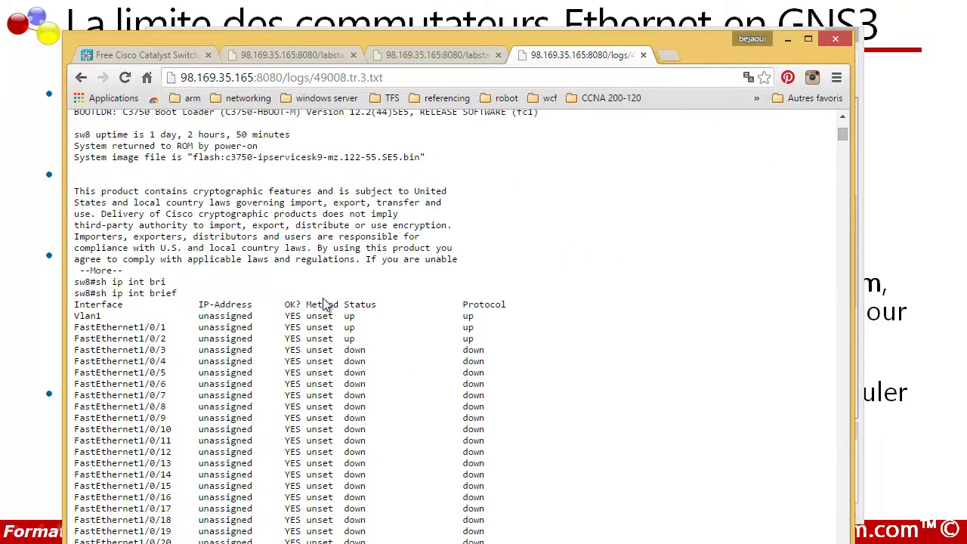
{"action": "scroll", "coordinate": [329, 241], "scroll_direction": "up", "scroll_amount": 3}
Return to the lab's main page and highlight instruction 5 about port Fa0/16 and the 10.10.11.1 gateway
{"action": "left_click", "coordinate": [111, 54]}
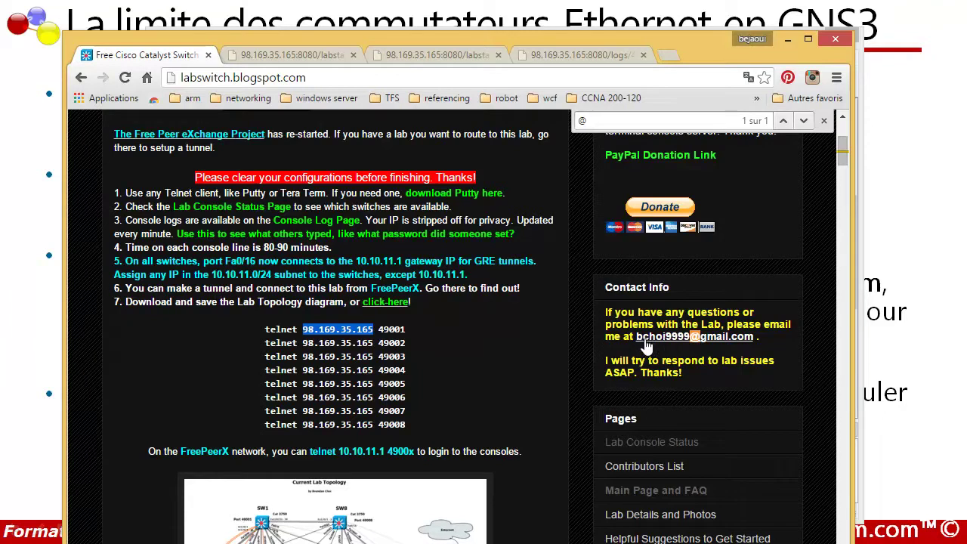
{"action": "left_click_drag", "start_coordinate": [510, 37], "coordinate": [504, 5]}
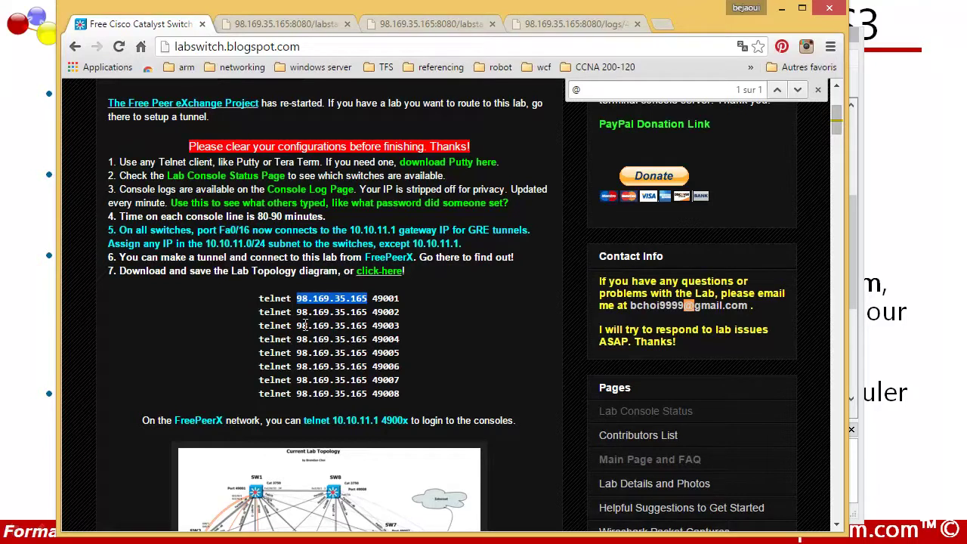
{"action": "left_click_drag", "start_coordinate": [341, 230], "coordinate": [355, 230]}
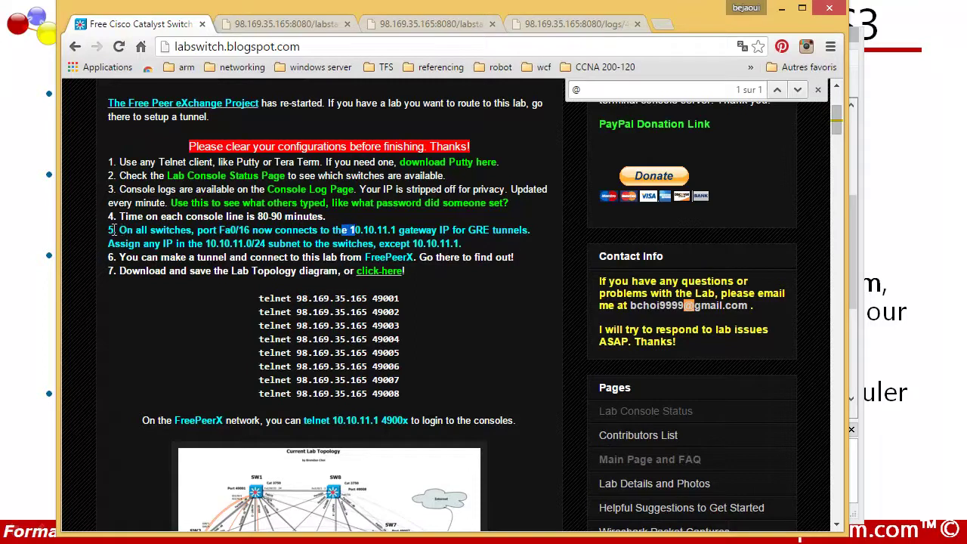
{"action": "left_click_drag", "start_coordinate": [111, 230], "coordinate": [466, 241]}
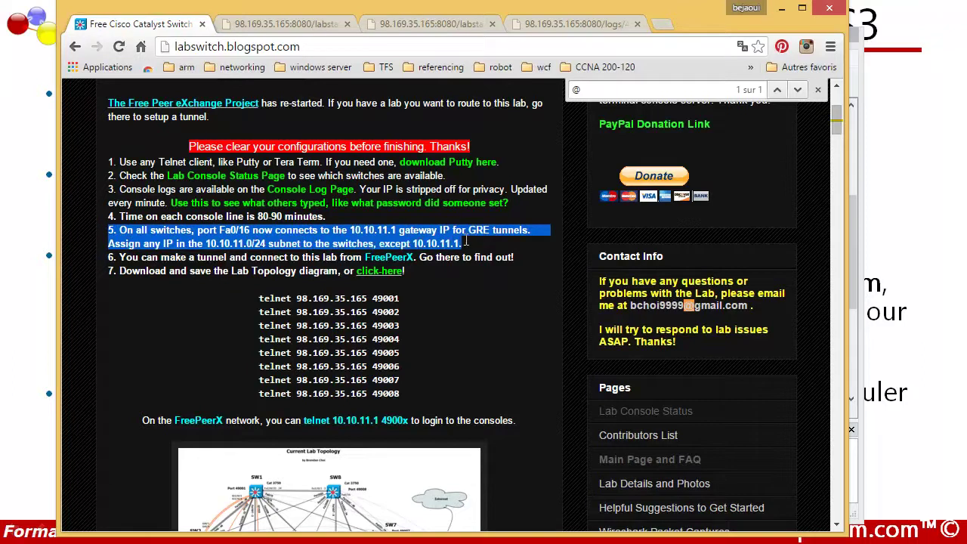
Look through the lab's topology diagram, usage rules and FAQ on the main page
{"action": "scroll", "coordinate": [387, 269], "scroll_direction": "down", "scroll_amount": 2}
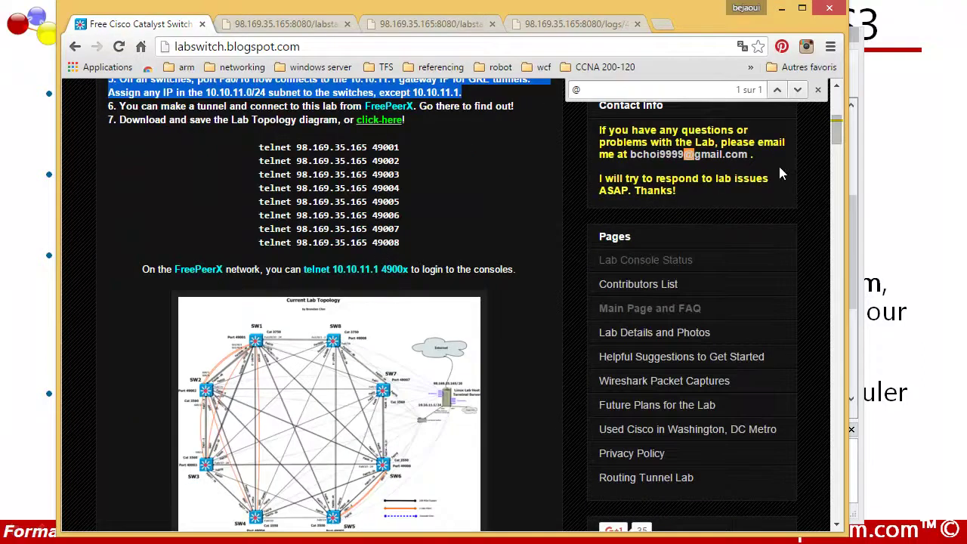
{"action": "scroll", "coordinate": [784, 174], "scroll_direction": "down", "scroll_amount": 2}
{"action": "scroll", "coordinate": [514, 234], "scroll_direction": "down", "scroll_amount": 13}
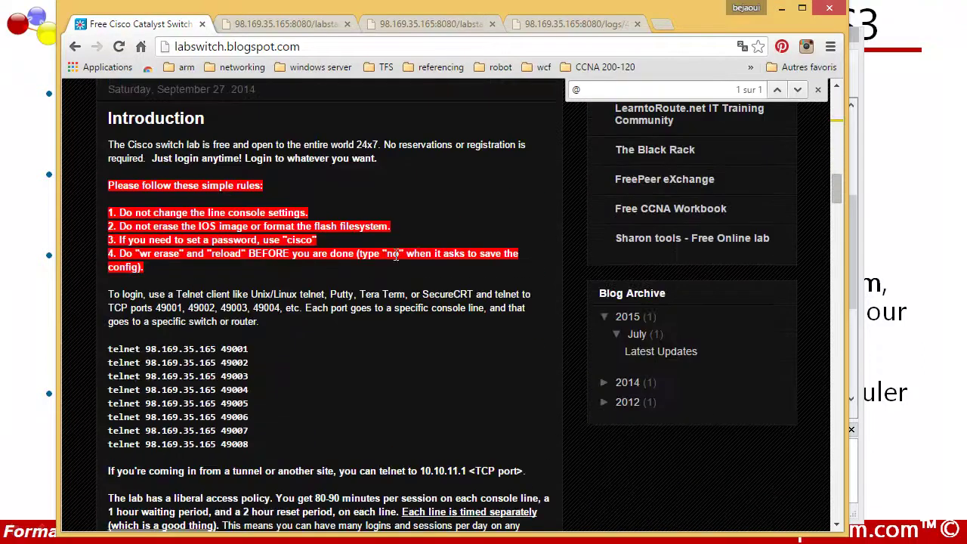
{"action": "scroll", "coordinate": [394, 253], "scroll_direction": "down", "scroll_amount": 12}
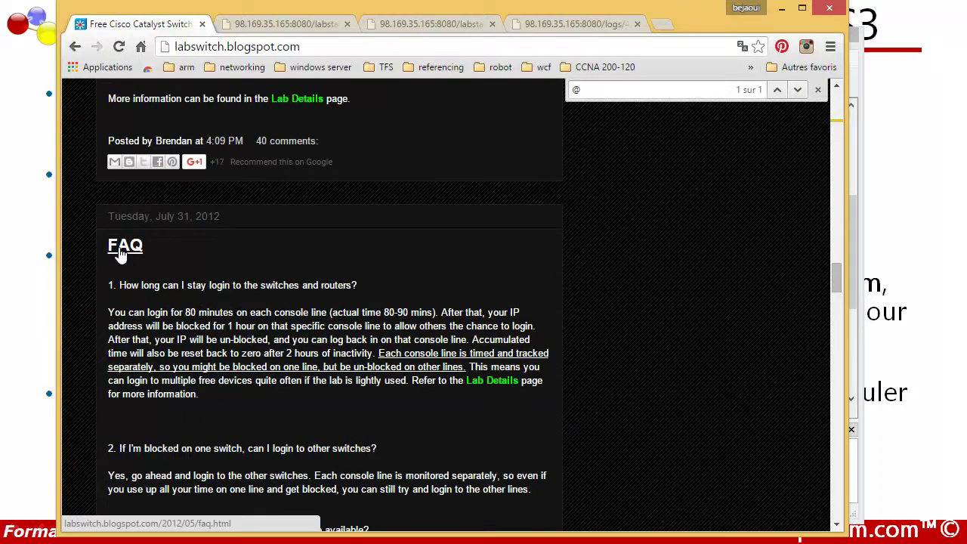
{"action": "scroll", "coordinate": [138, 277], "scroll_direction": "down", "scroll_amount": 1}
{"action": "scroll", "coordinate": [190, 278], "scroll_direction": "down", "scroll_amount": 1}
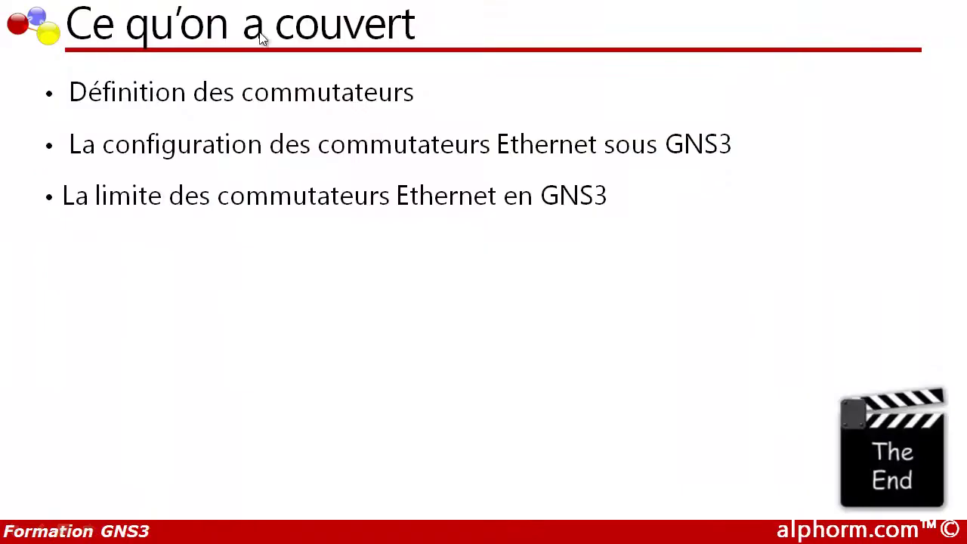